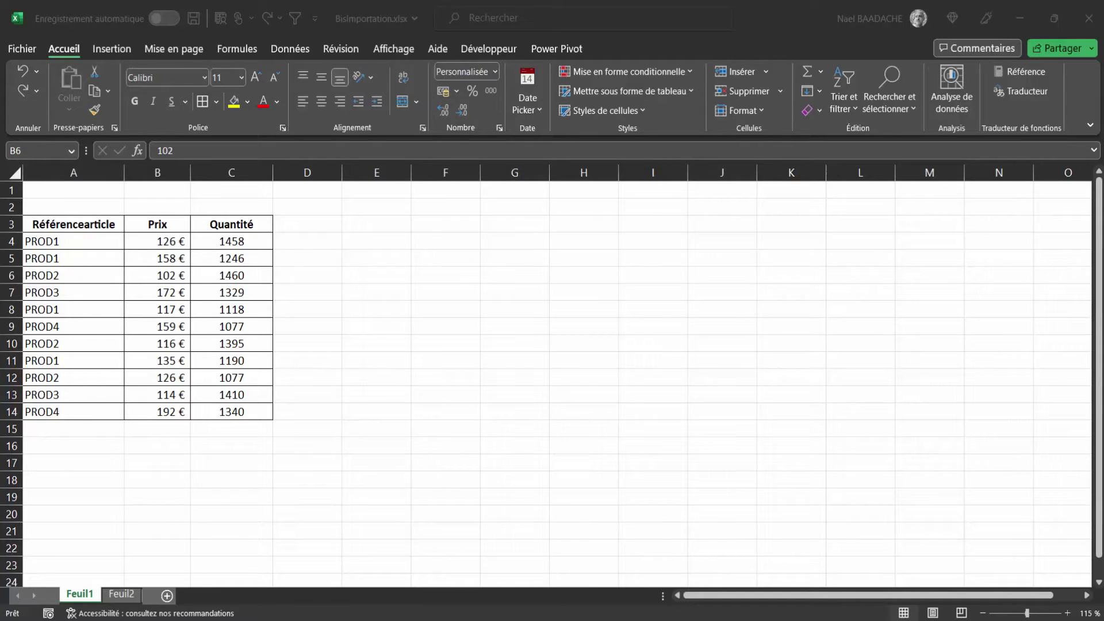
Convert the range $A$3:$C$14 into a table with headers, creating Tableau2.
click(219, 315)
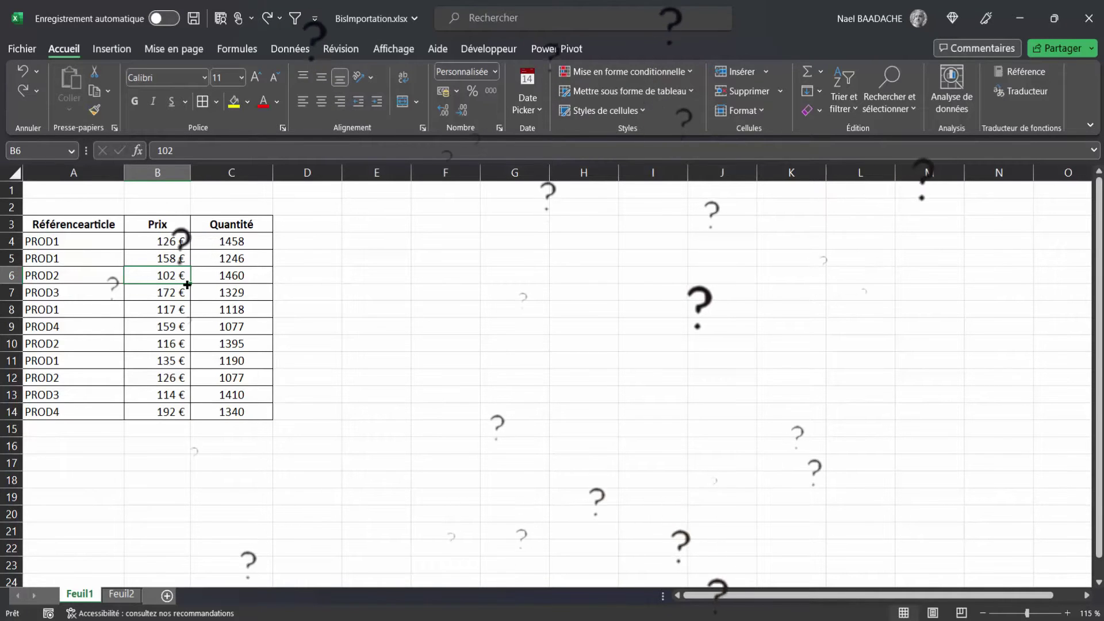
click(153, 296)
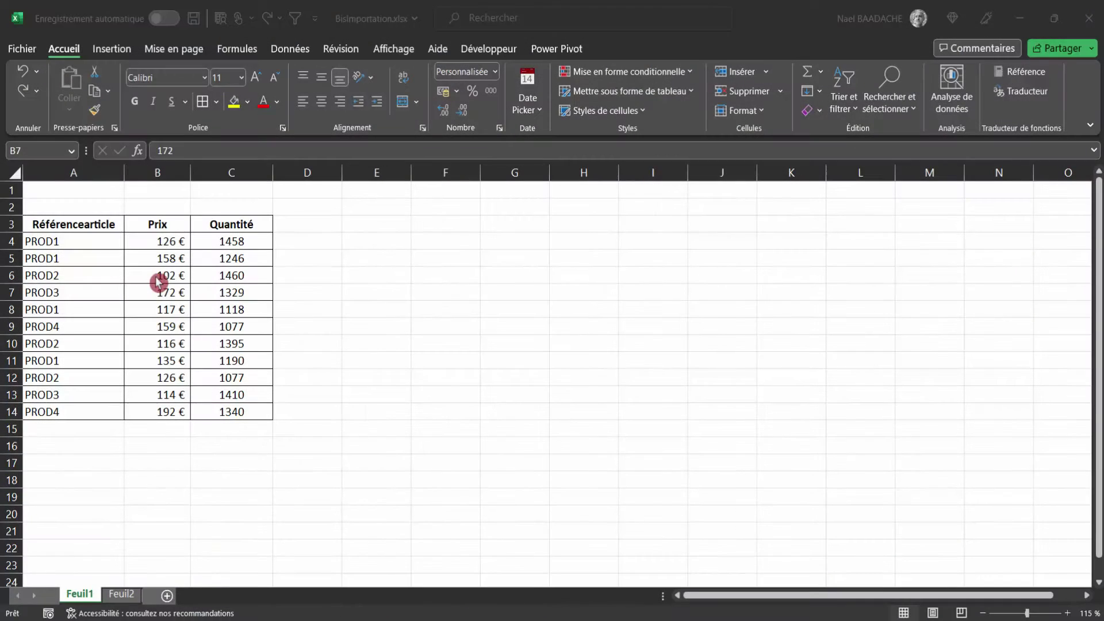
click(170, 276)
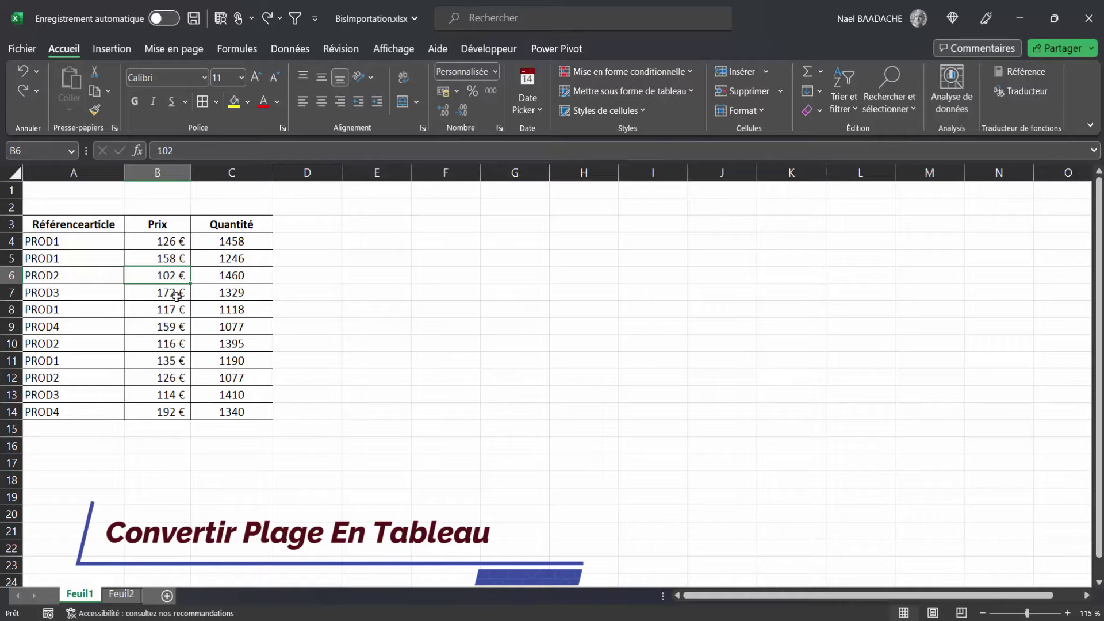
click(118, 50)
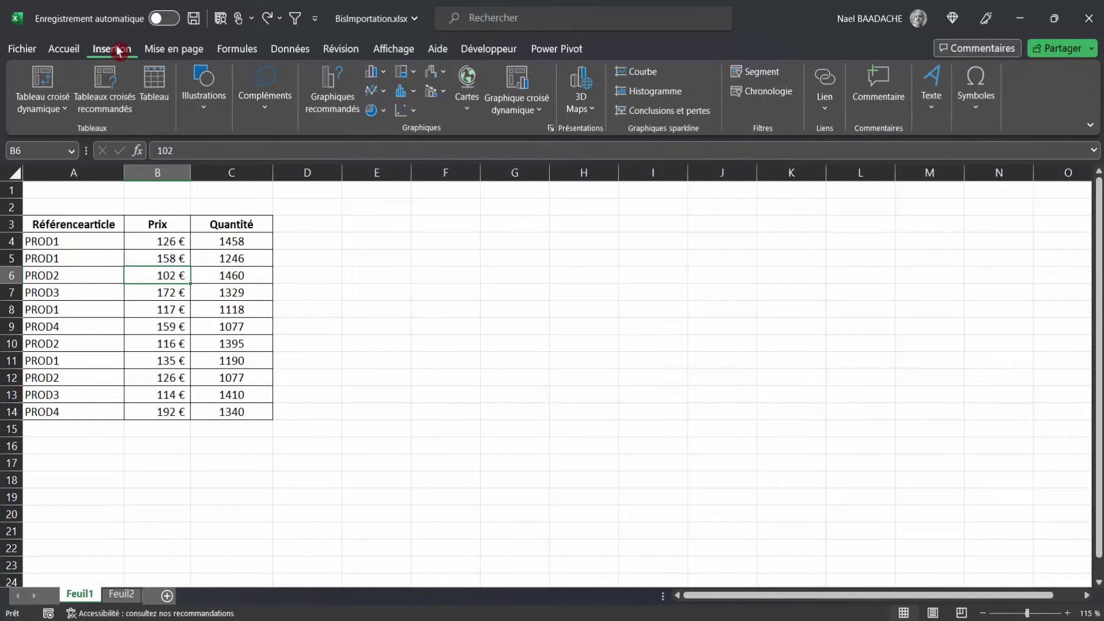
click(154, 84)
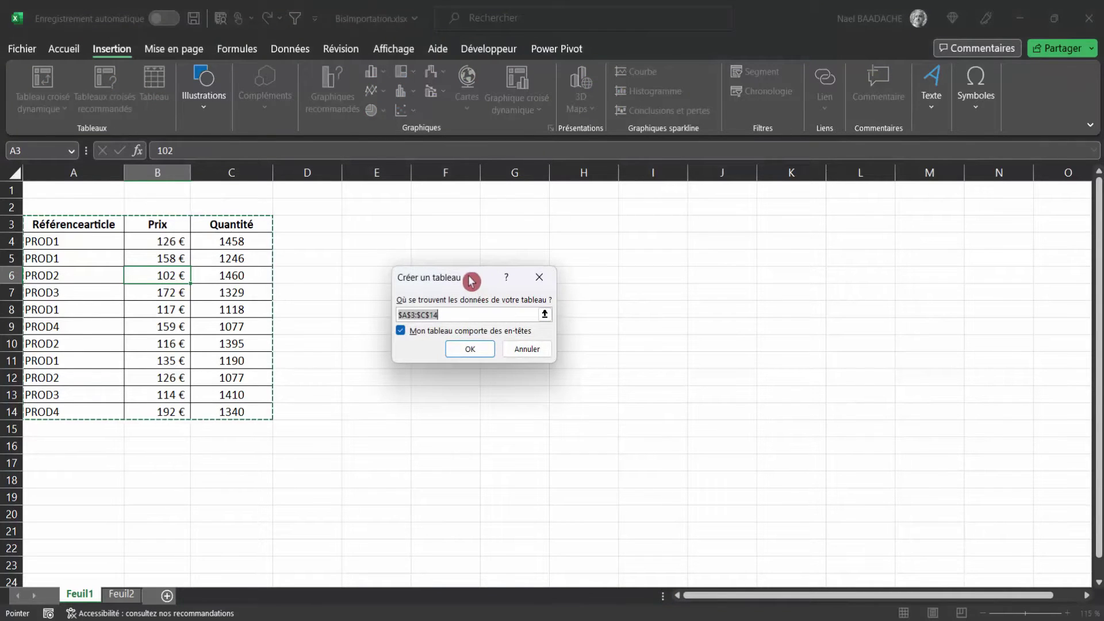
drag(470, 281, 458, 232)
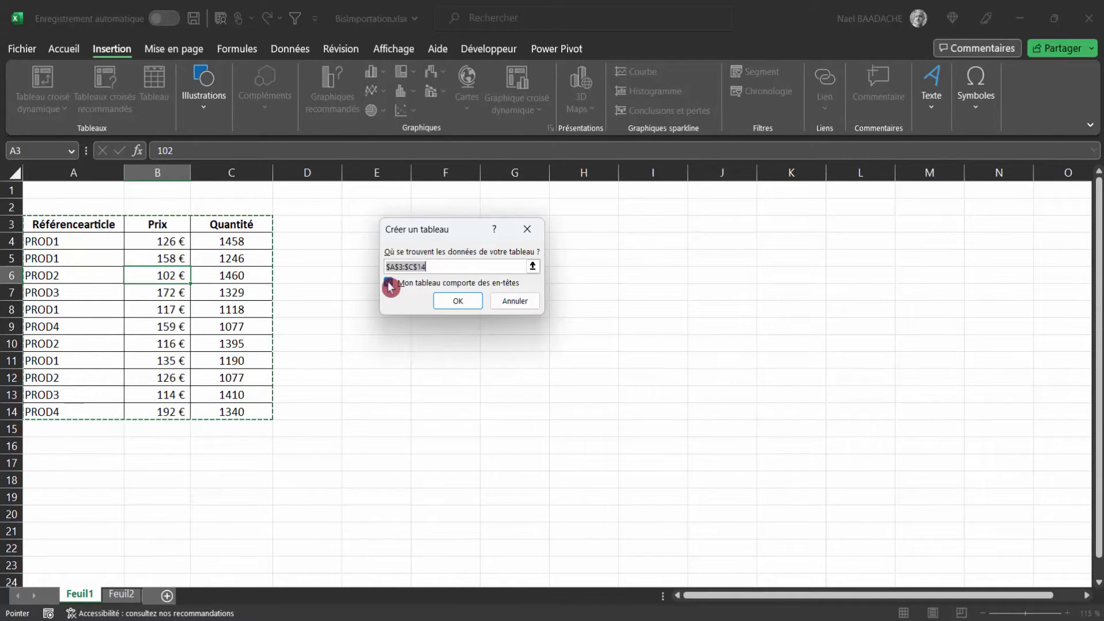
click(460, 300)
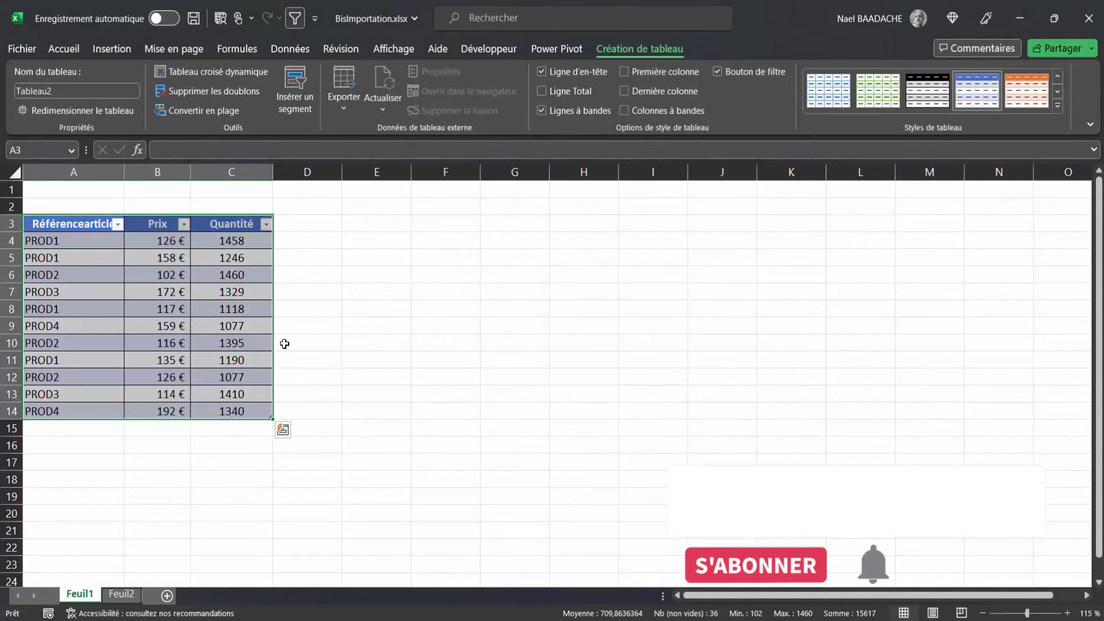
Rename the table from Tableau2 to 'BaseDonnées'.
click(197, 305)
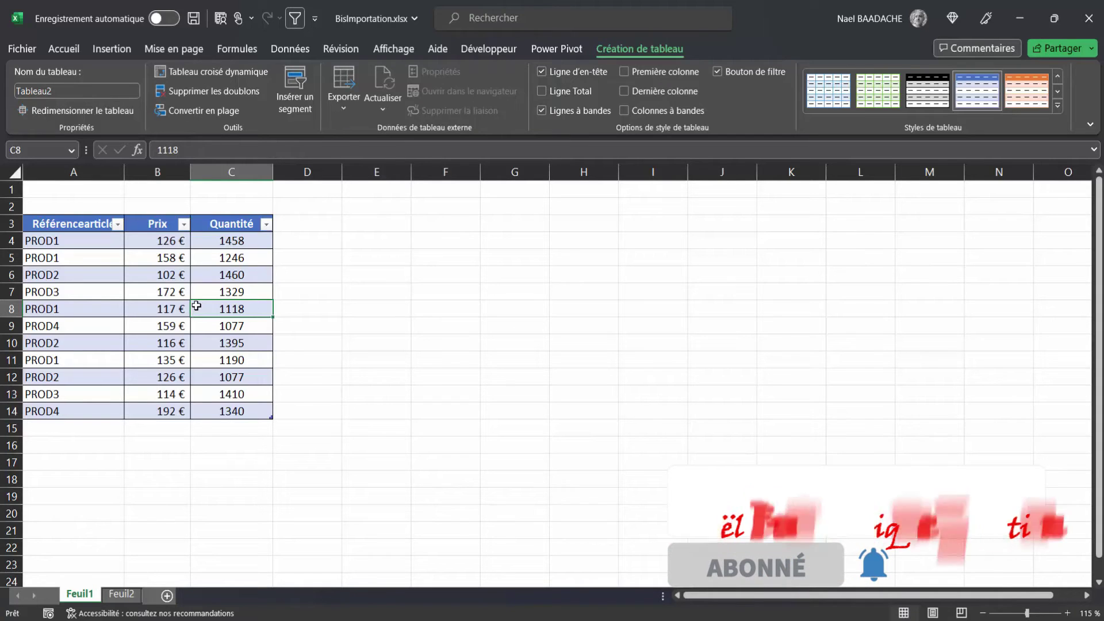
click(176, 279)
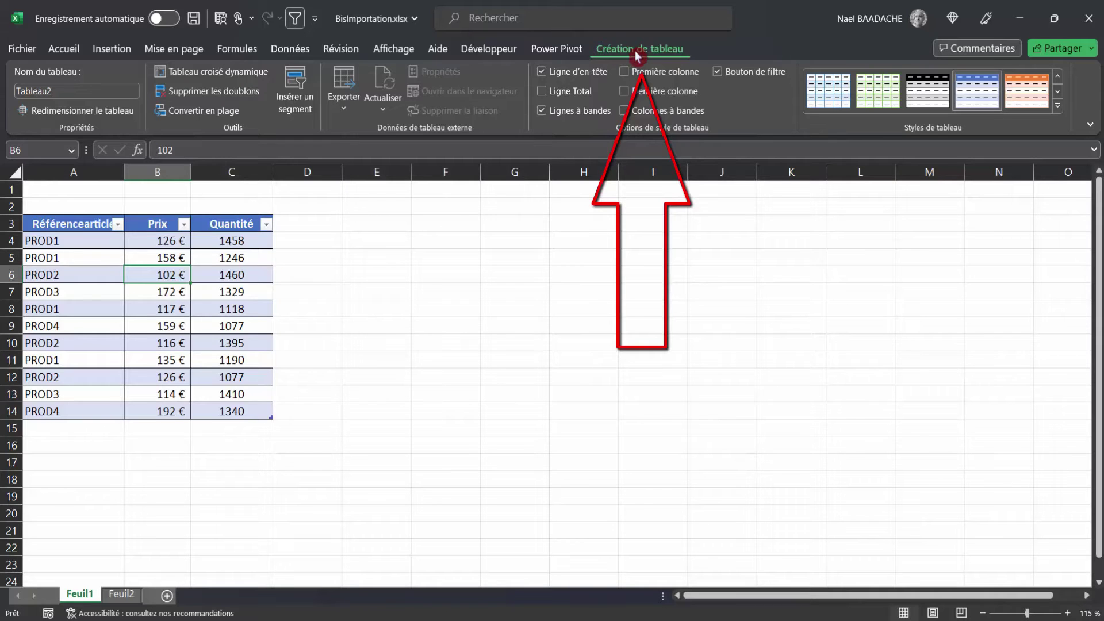
click(69, 92)
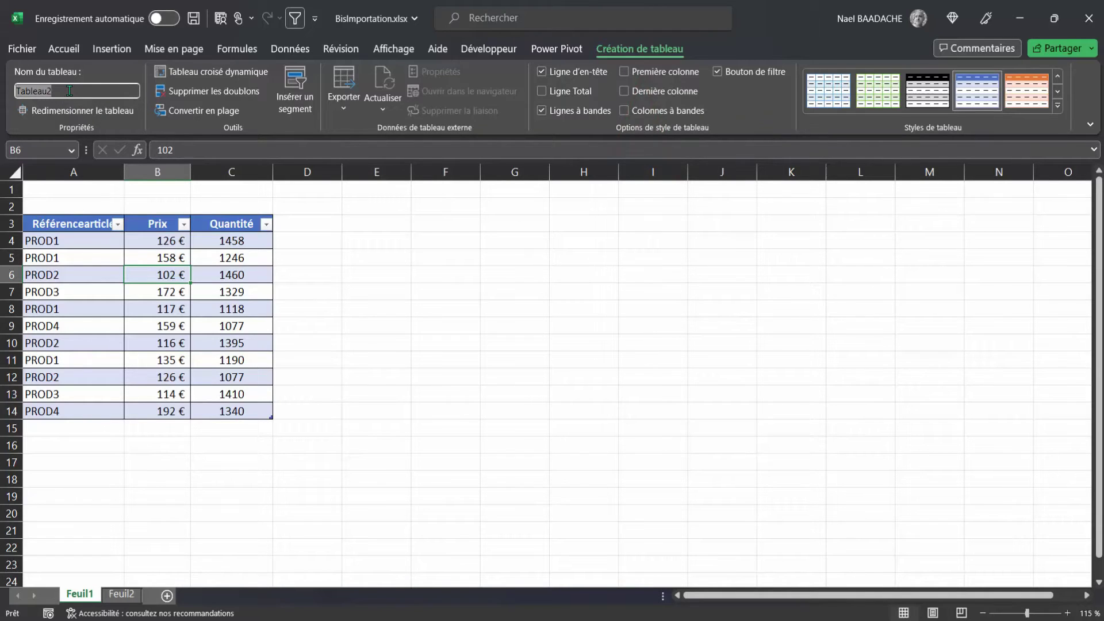
text(BaseD)
text(onnées)
key(Return)
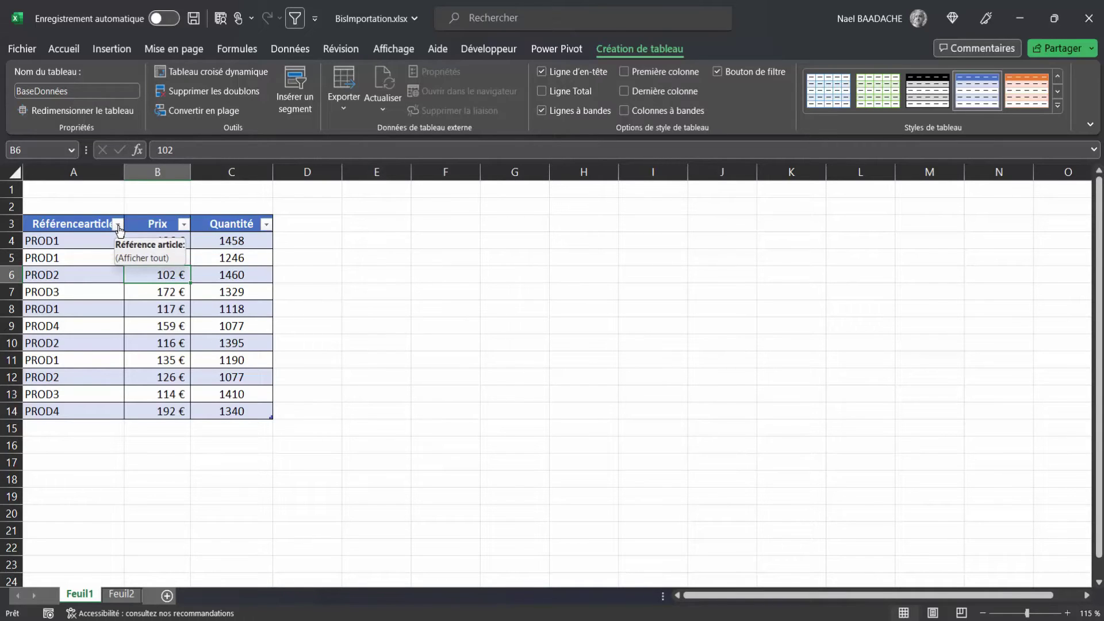
Turn off the BaseDonnées header filter arrows with Données > Filtrer.
click(117, 224)
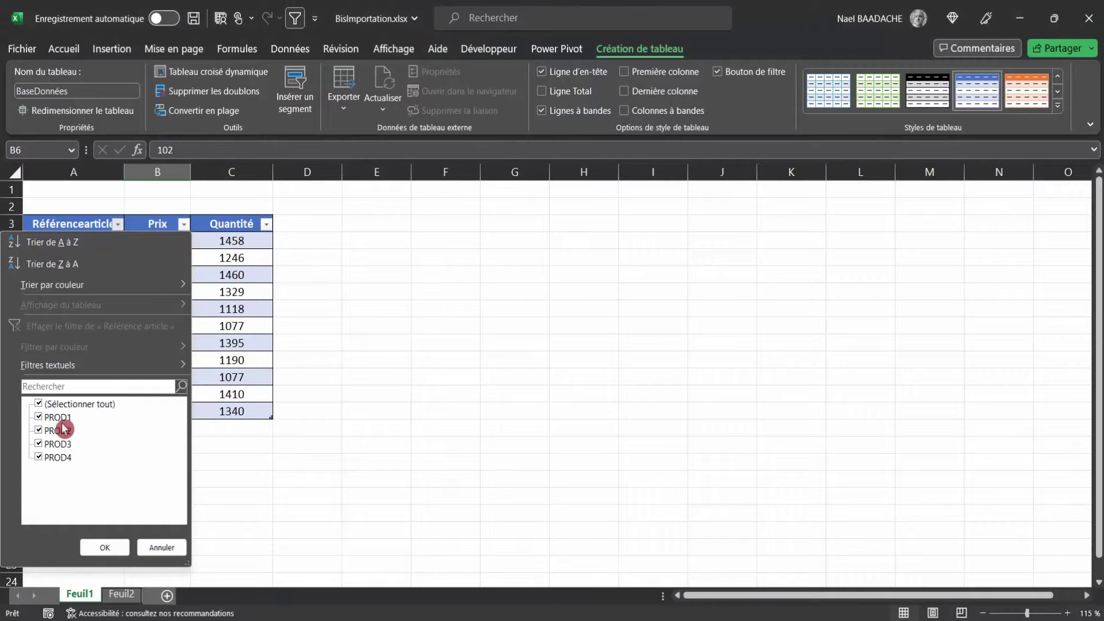
click(164, 548)
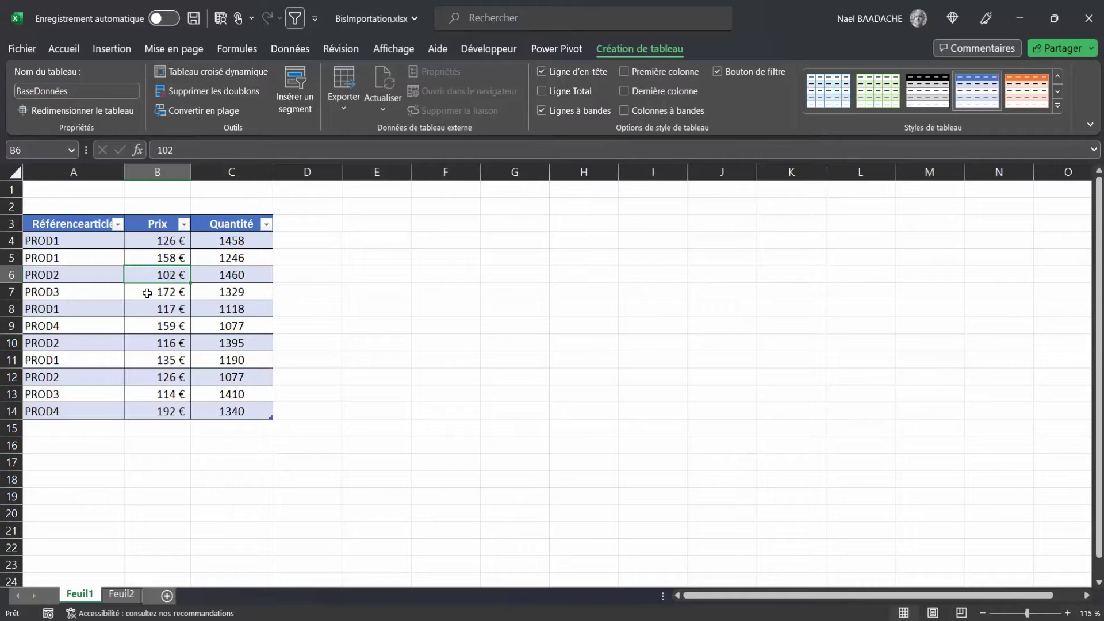
click(290, 48)
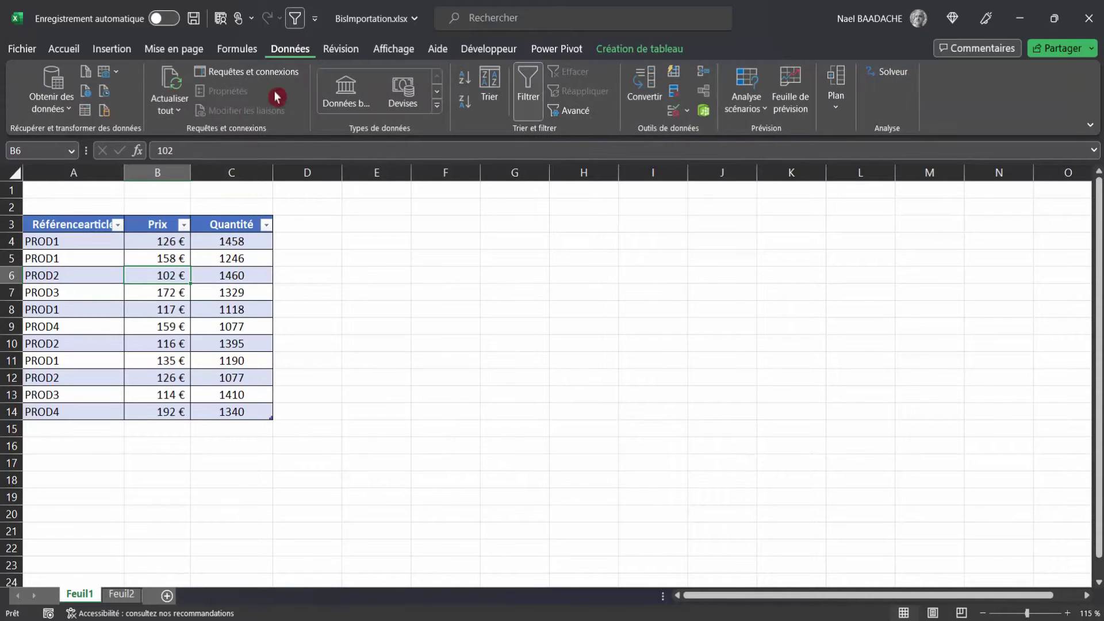
click(526, 117)
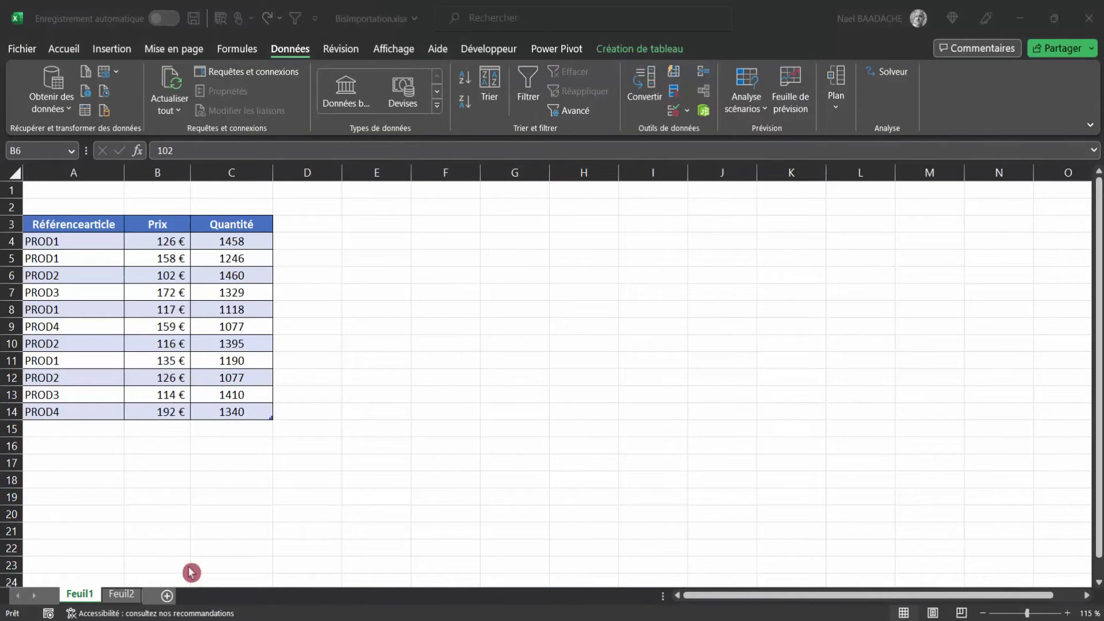
Enter =BaseDonnées in Feuil2!C5 to spill the table data, then return to Feuil1.
click(123, 596)
text(=)
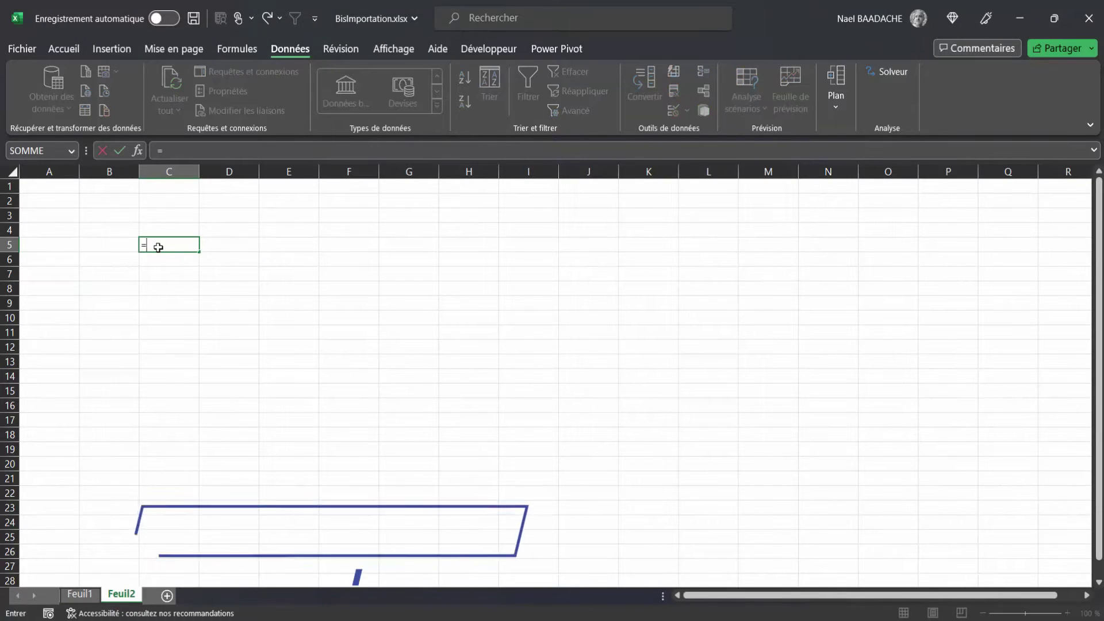
text(Base)
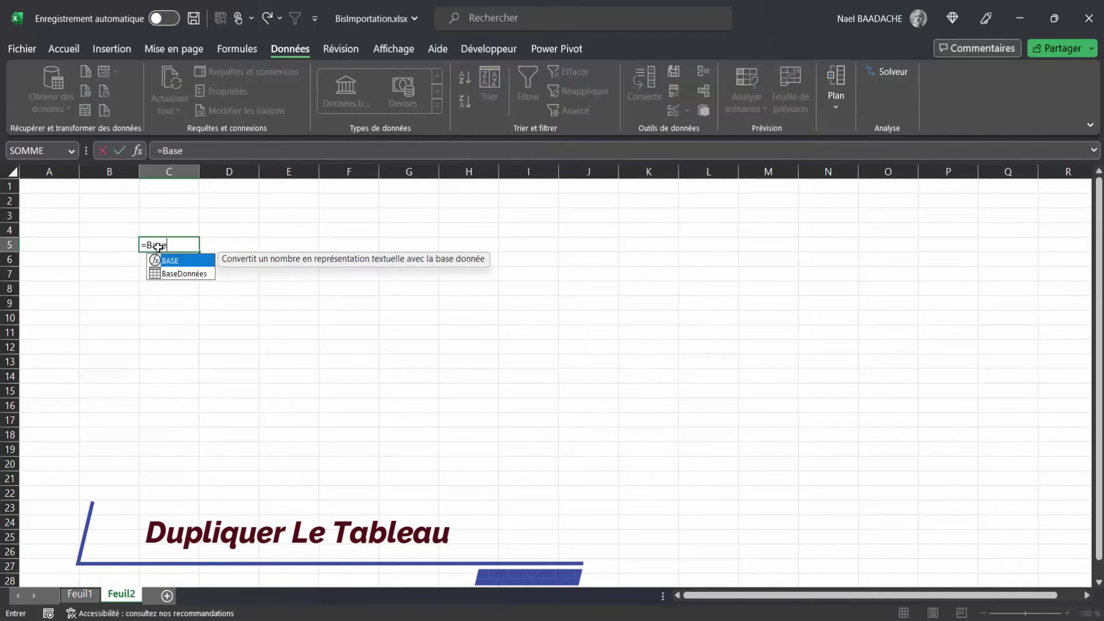
click(194, 276)
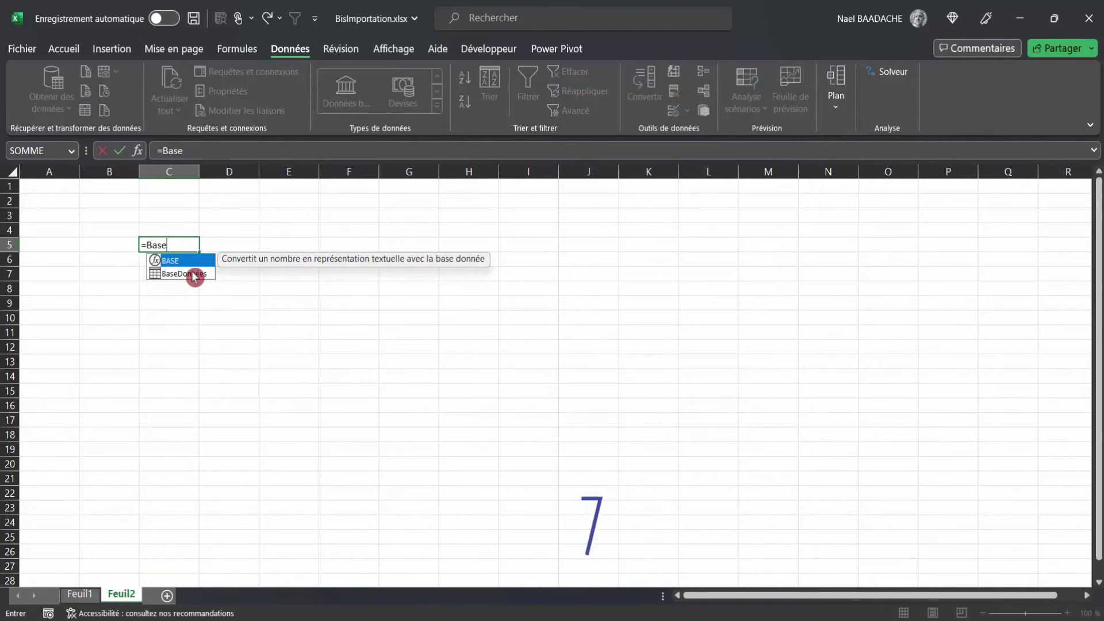
double_click(195, 274)
key(Return)
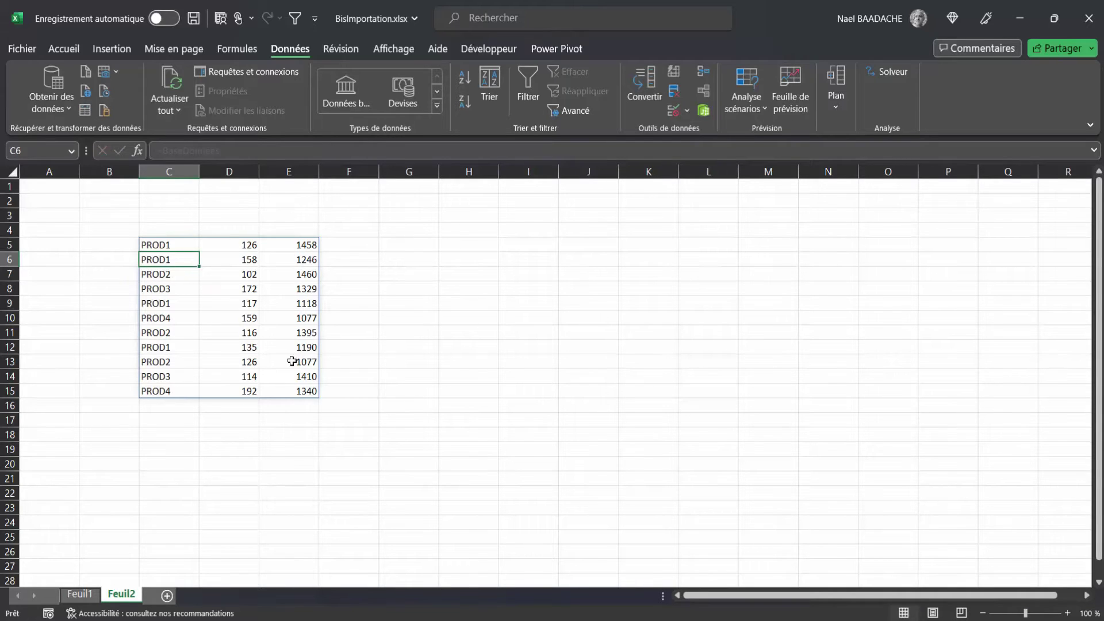
key(alt+Tab)
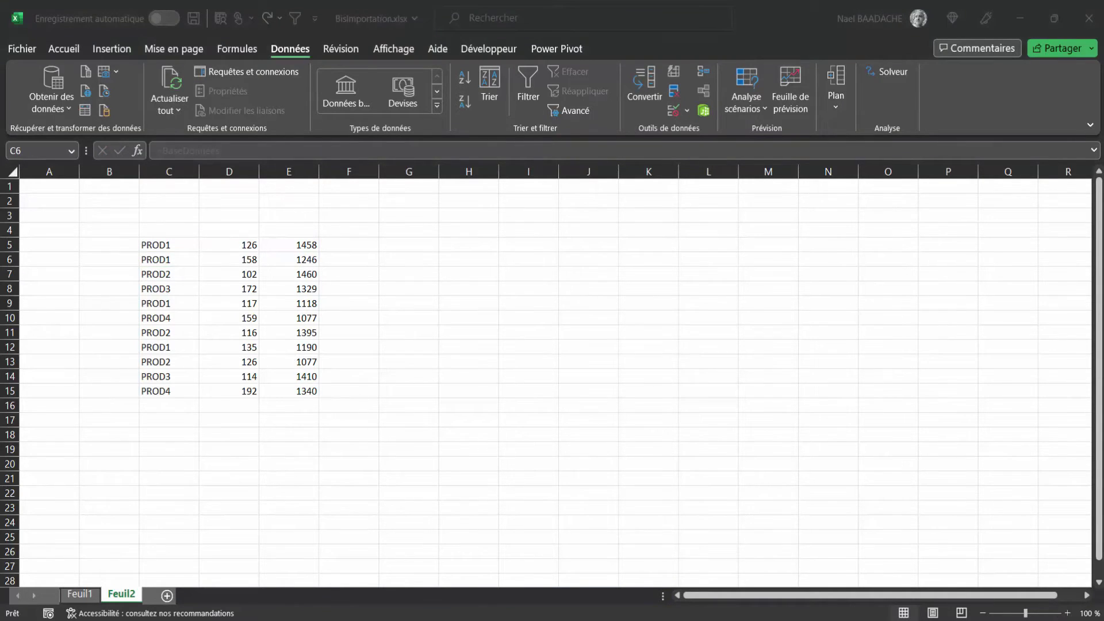
click(84, 597)
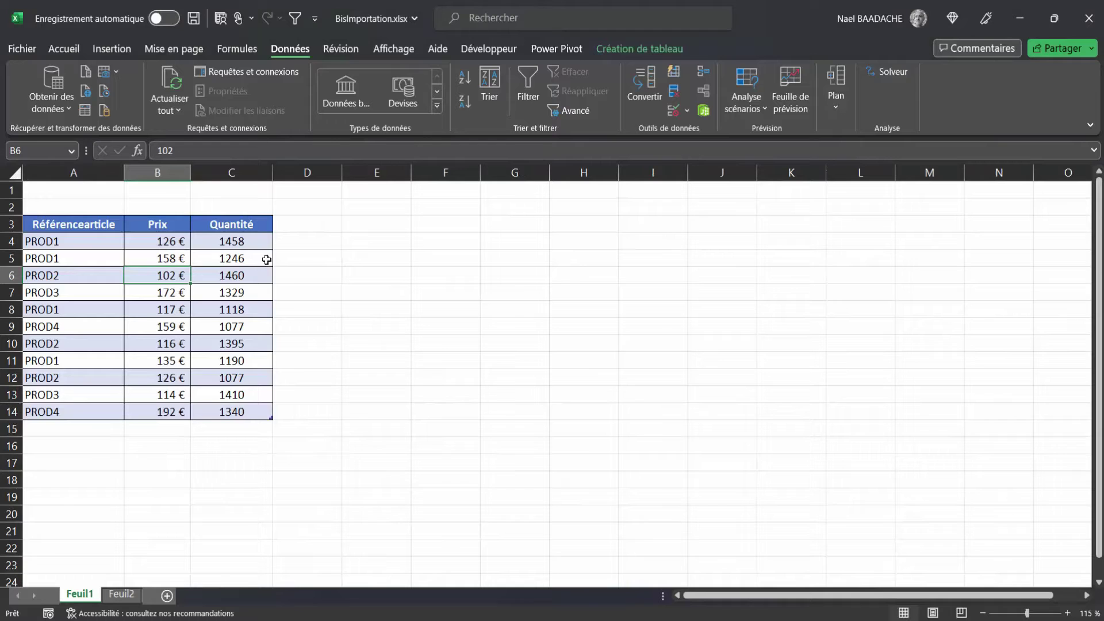
click(308, 226)
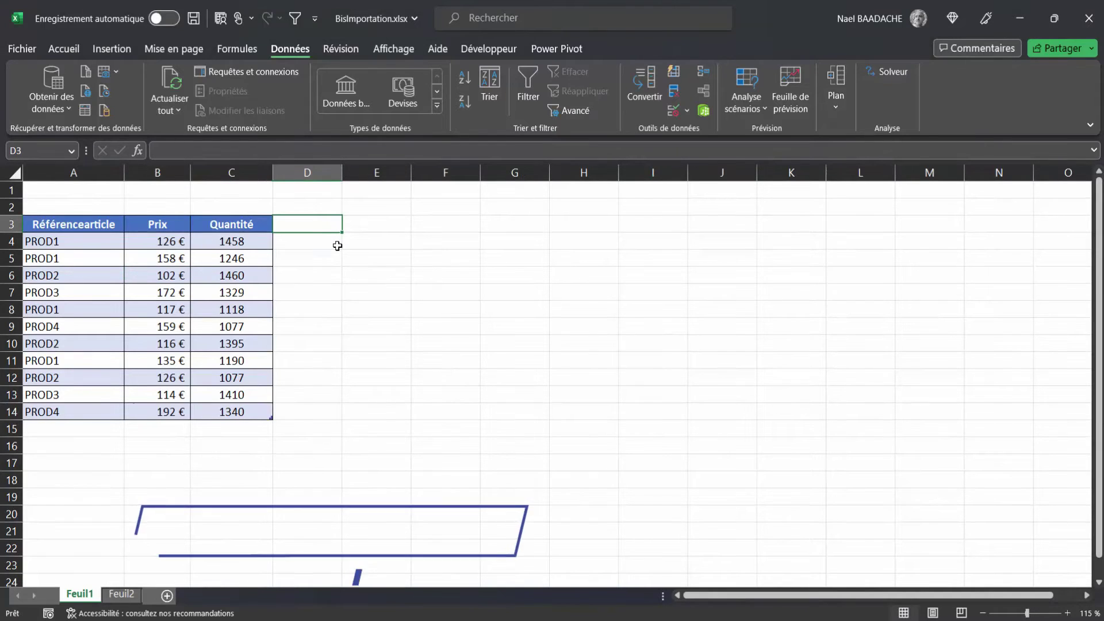
text(Total)
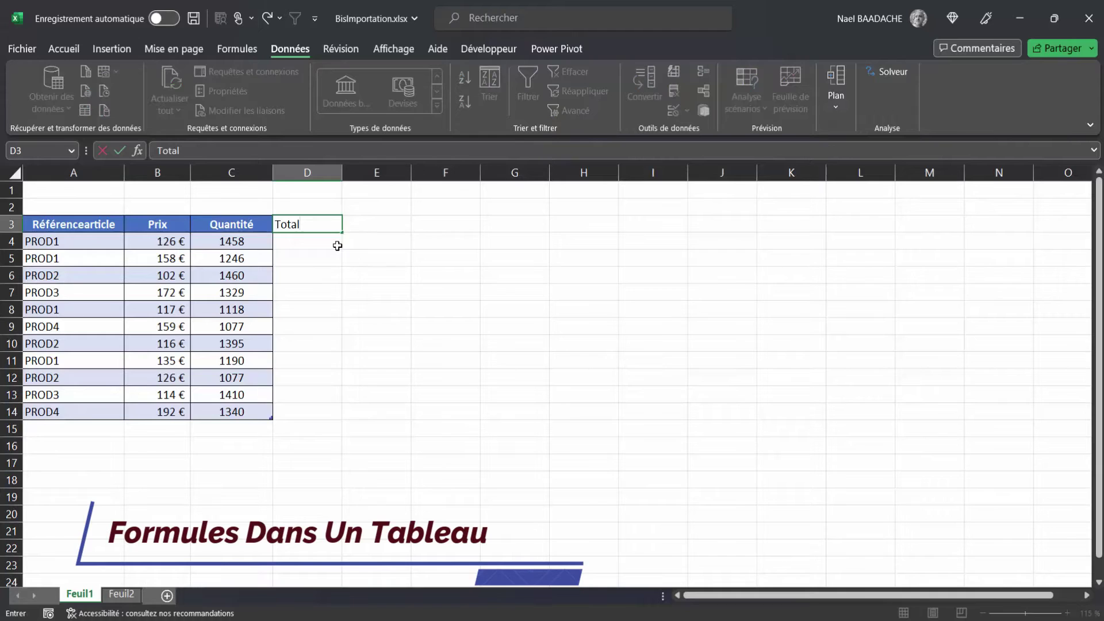
key(Return)
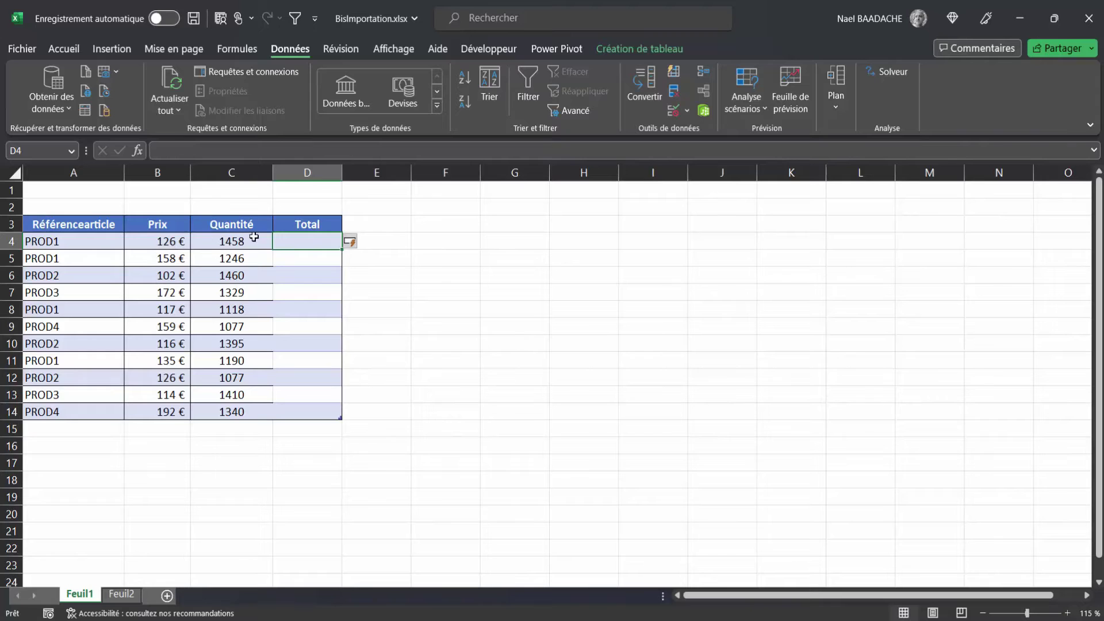
text(=)
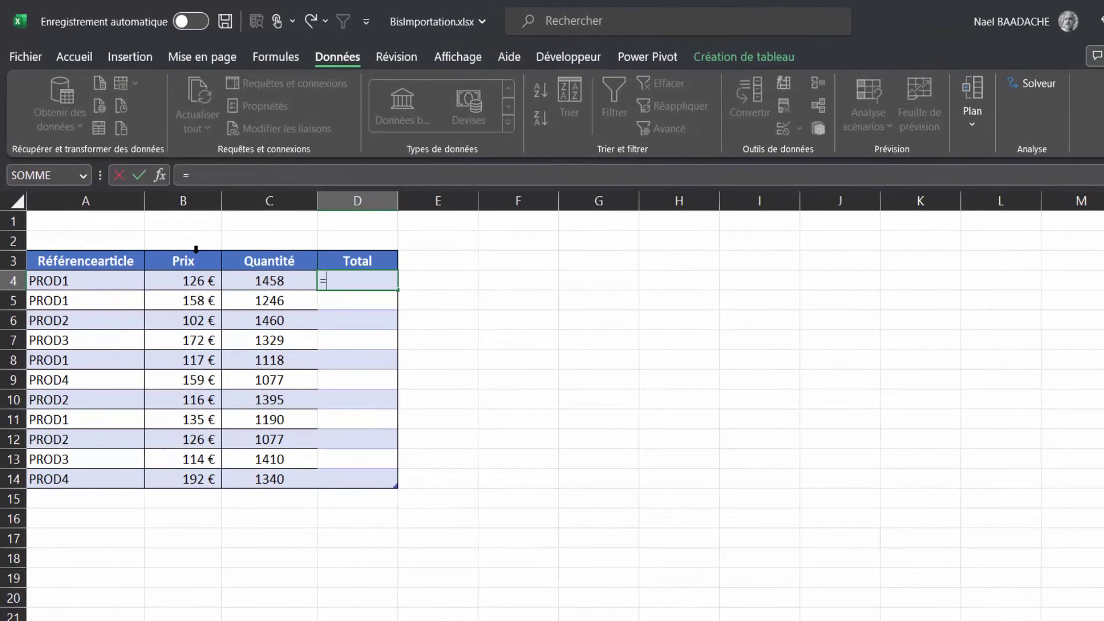
click(196, 249)
text(*)
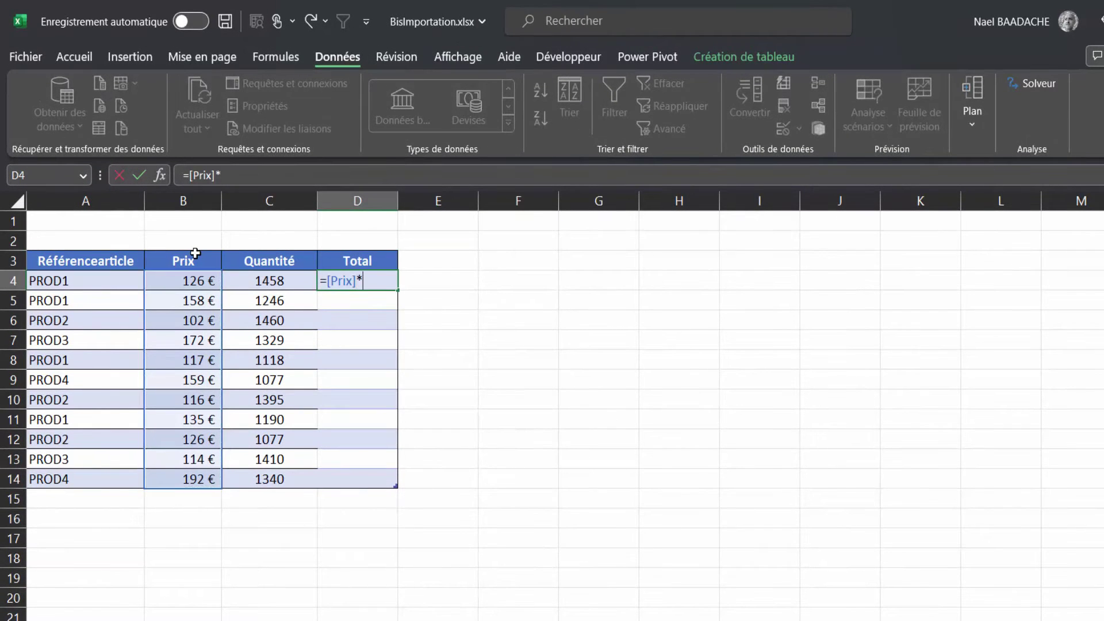
click(276, 251)
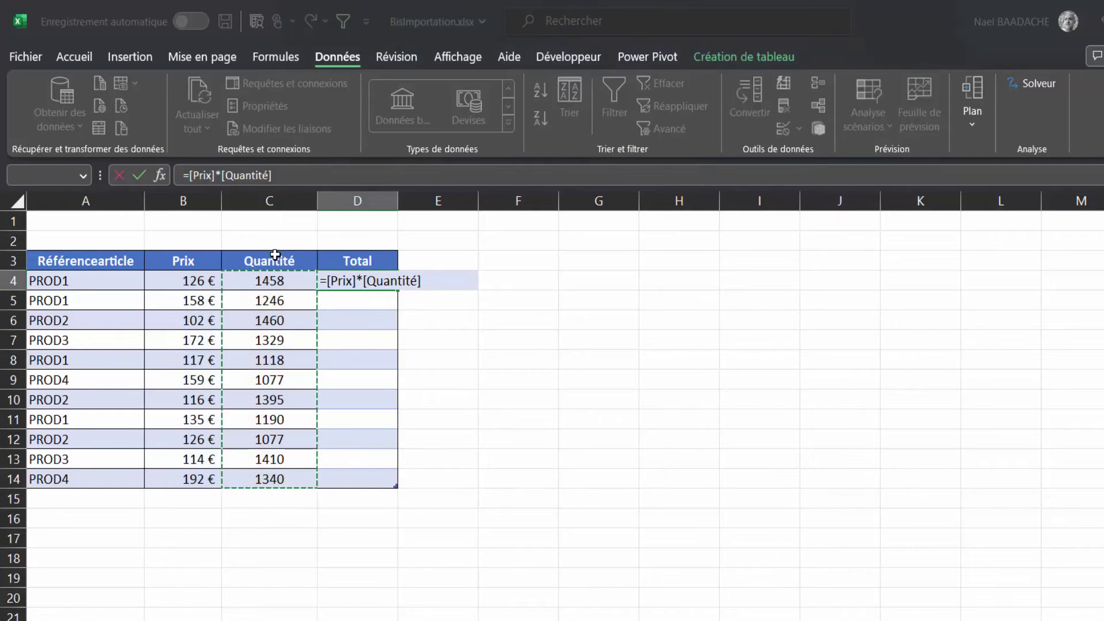
key(Return)
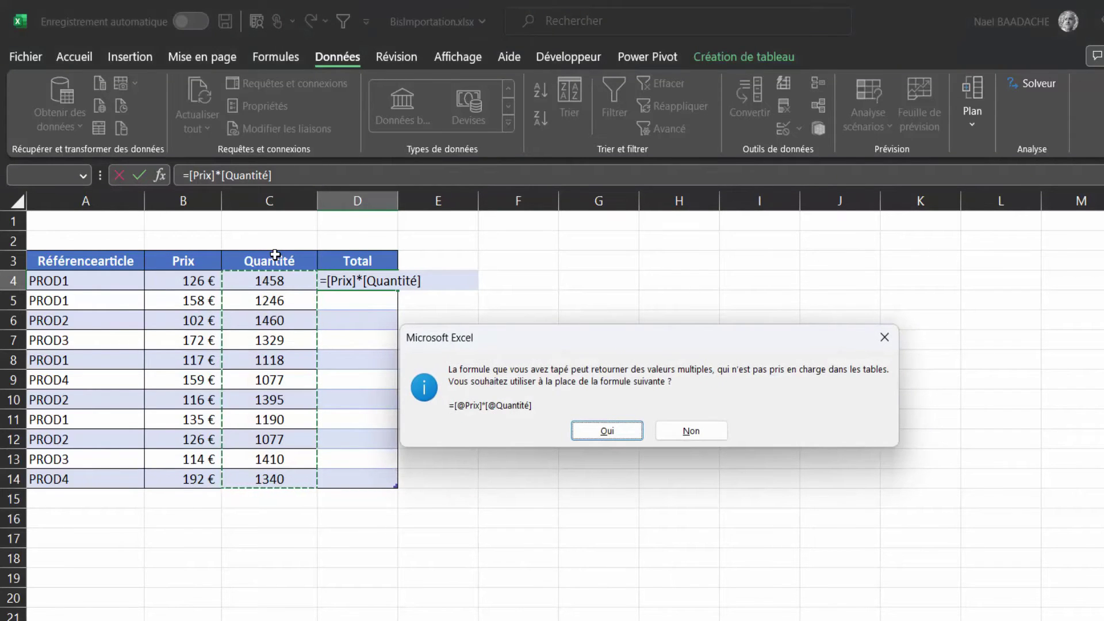
key(Return)
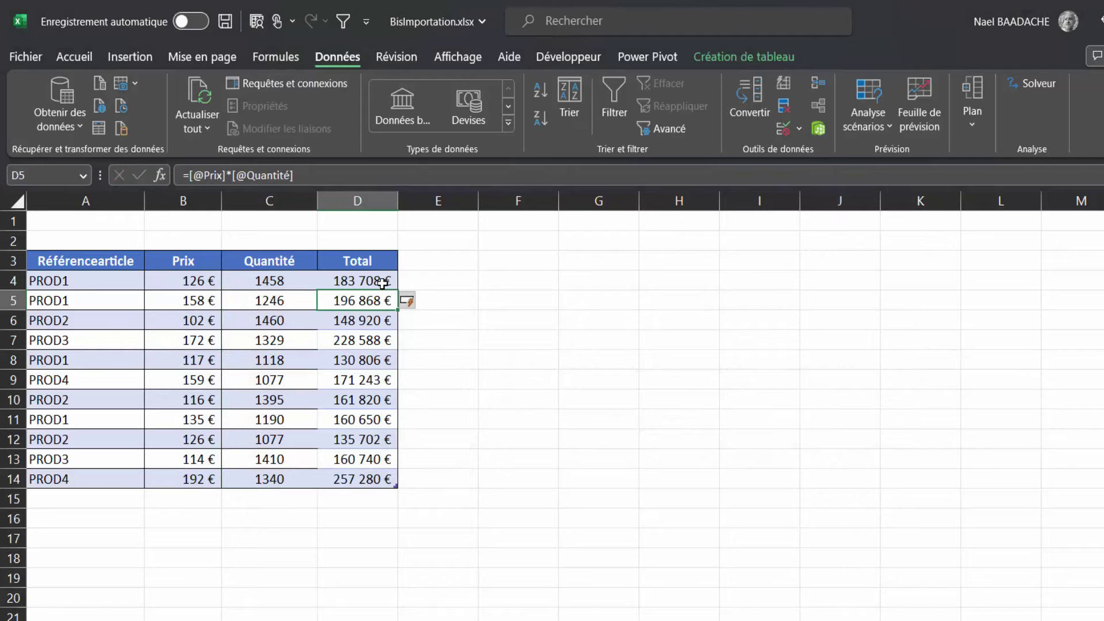
Add row 15 with PROD4, price 195 and quantity 1200, giving a Total of 234 000 €.
click(379, 282)
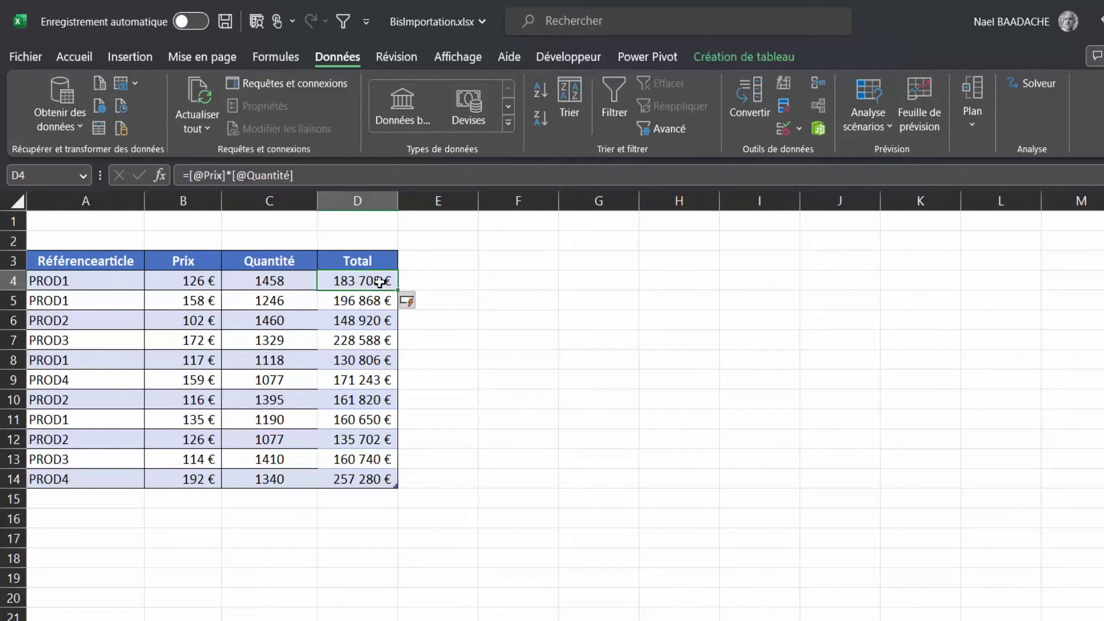
click(102, 503)
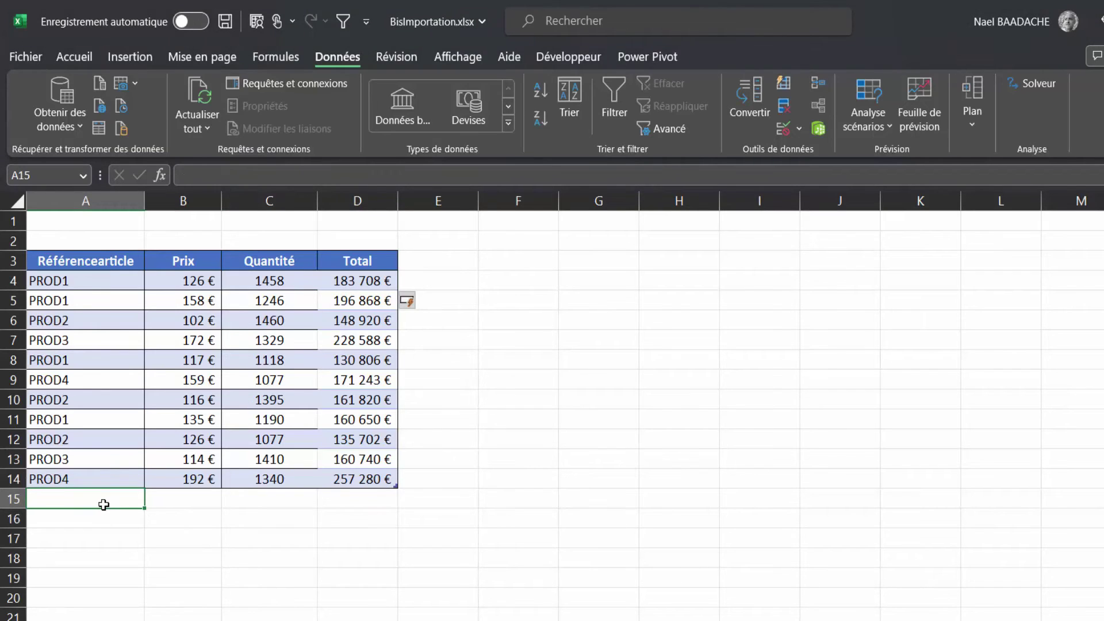
text(PROD4)
key(Tab)
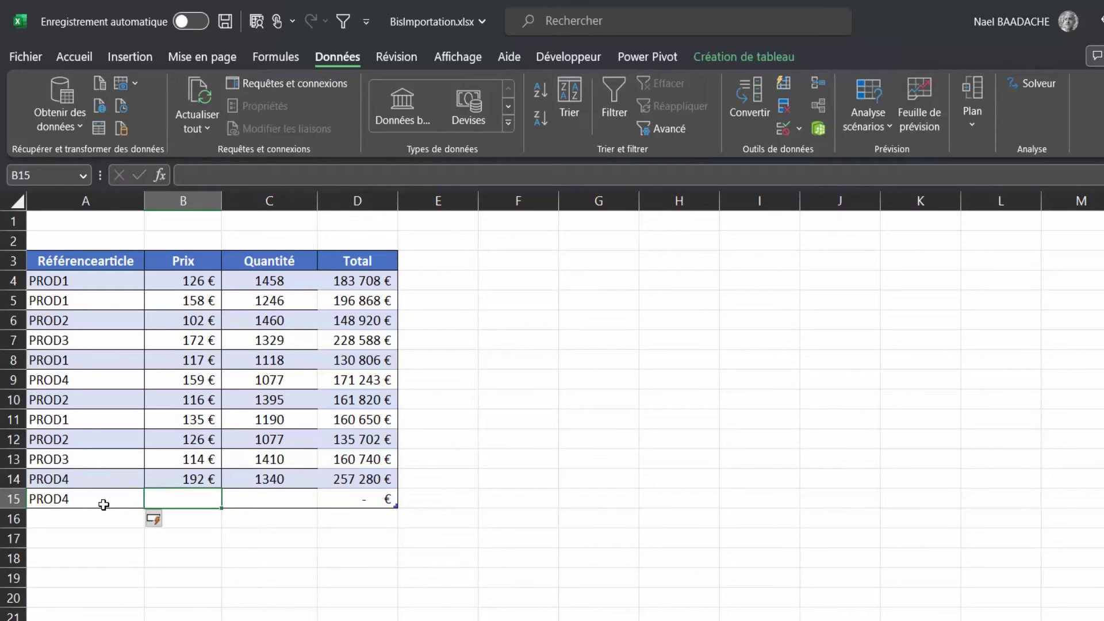
text(195)
key(Tab)
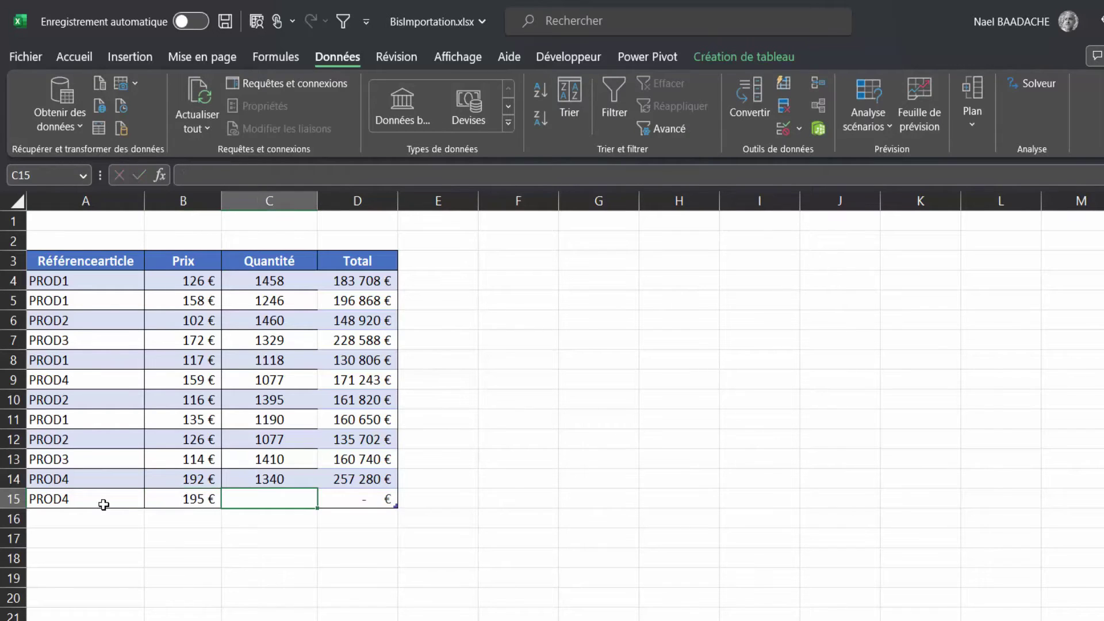
text(1200)
key(Return)
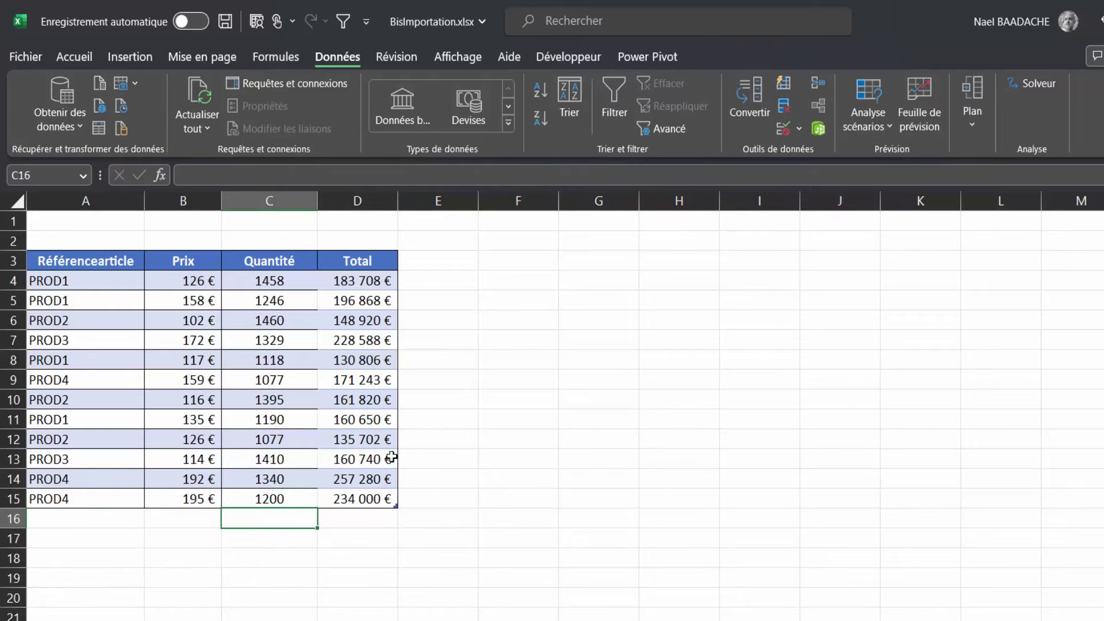
click(364, 498)
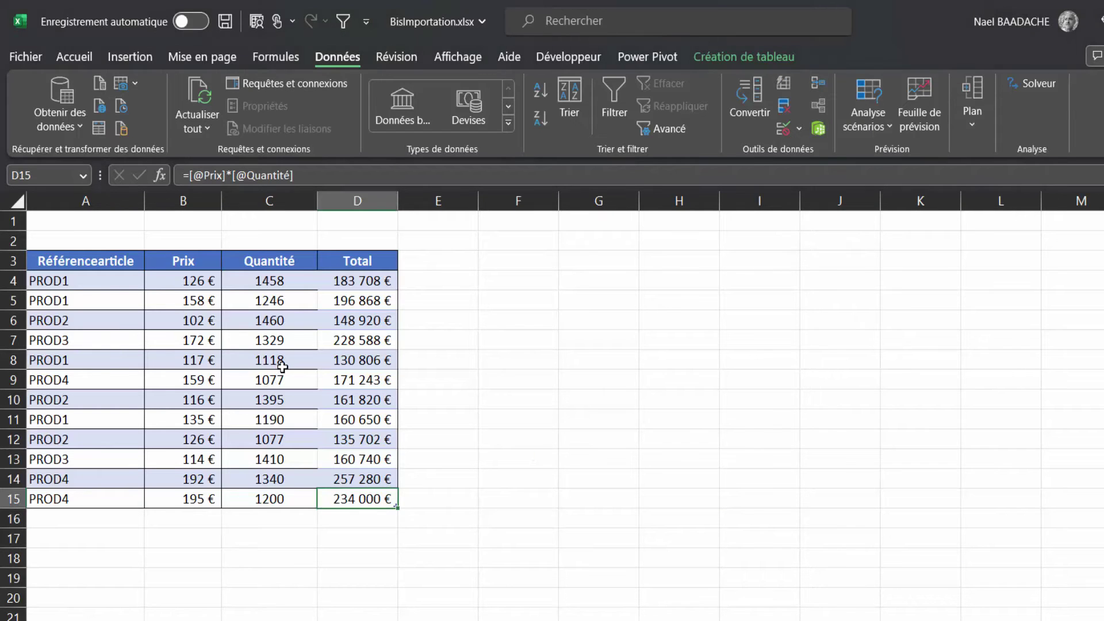
click(268, 344)
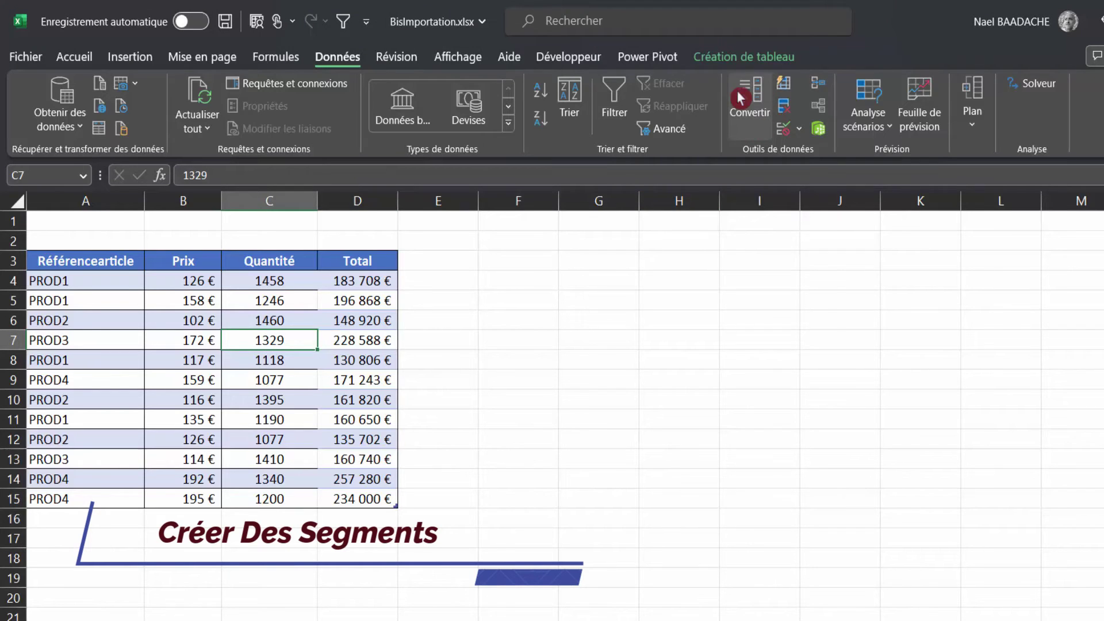
Insert a Référencearticle slicer, then move it up and shorten it to fit four items.
click(753, 55)
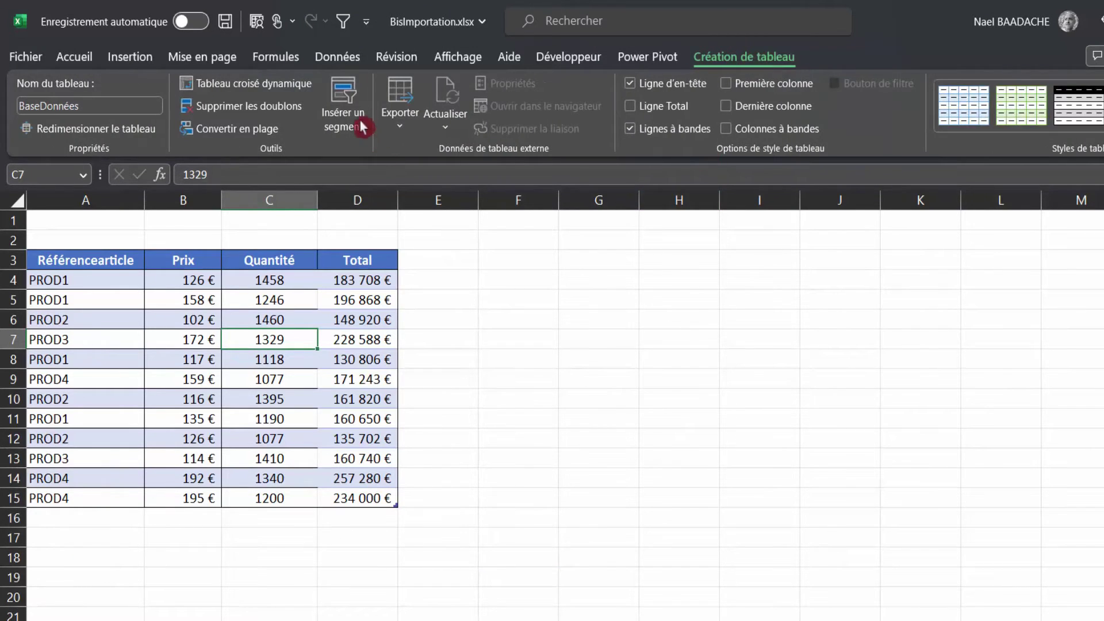
click(346, 93)
mouse_move(575, 127)
mouse_down()
mouse_move(750, 208)
mouse_move(775, 204)
mouse_up()
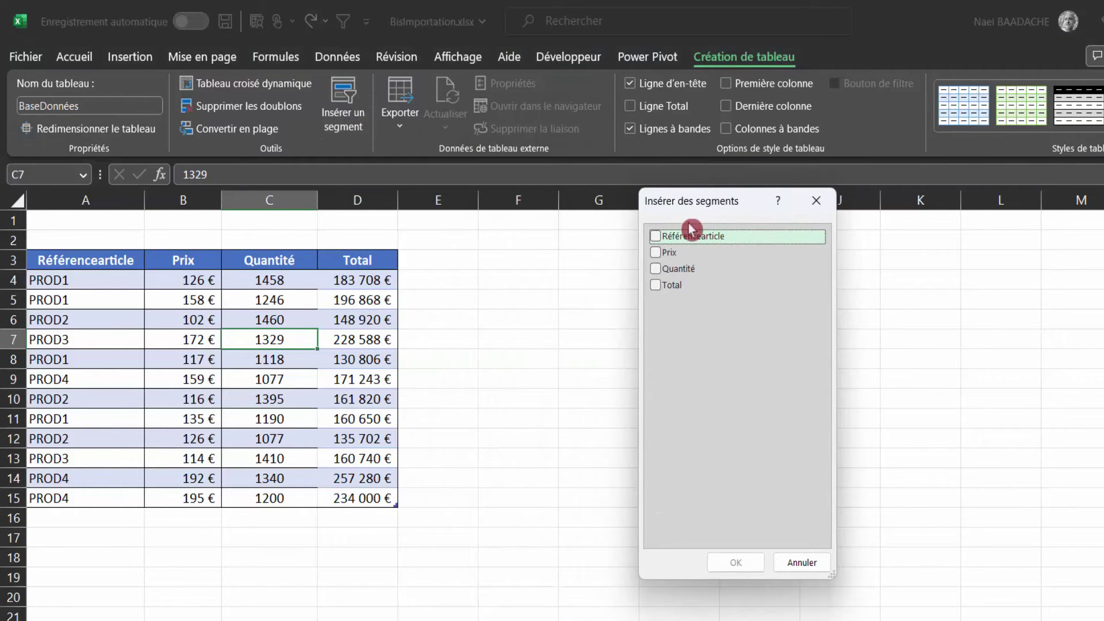
click(656, 239)
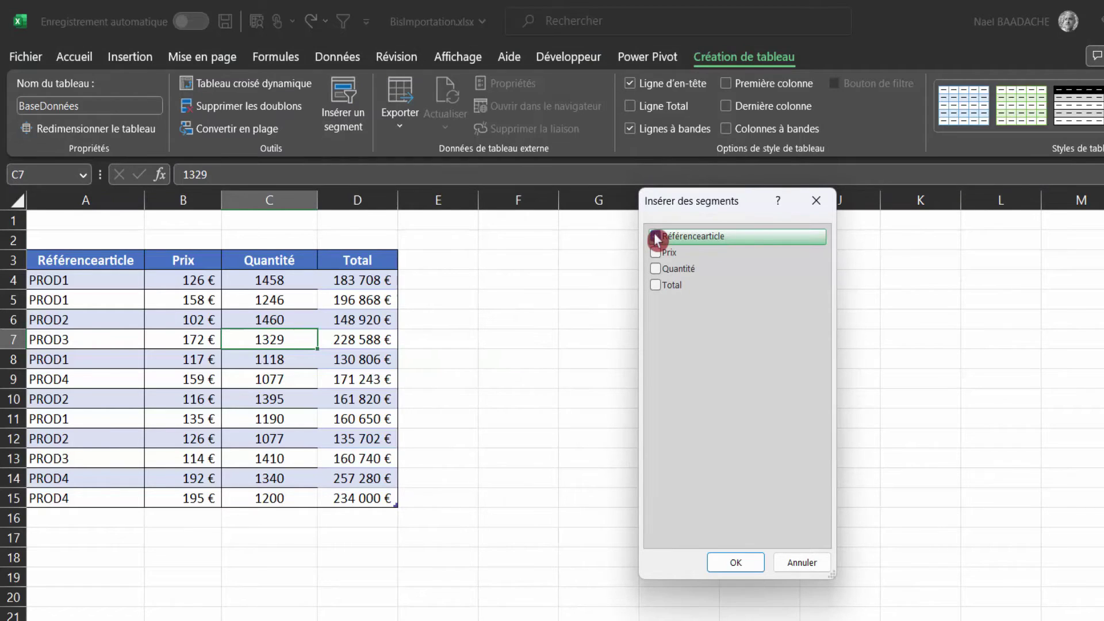
click(742, 561)
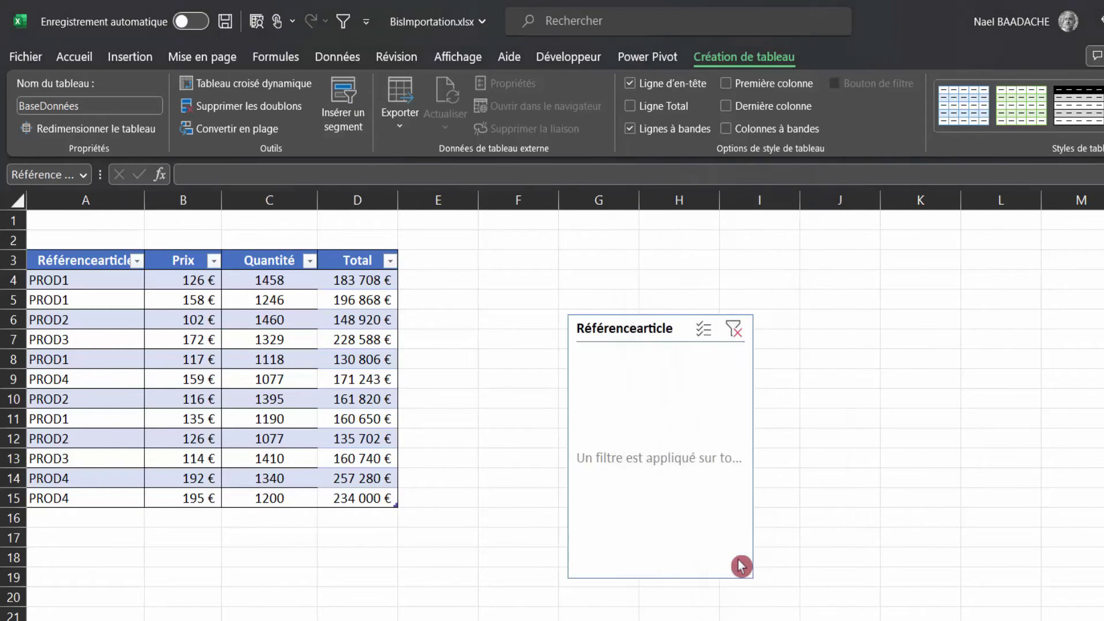
drag(687, 322, 679, 276)
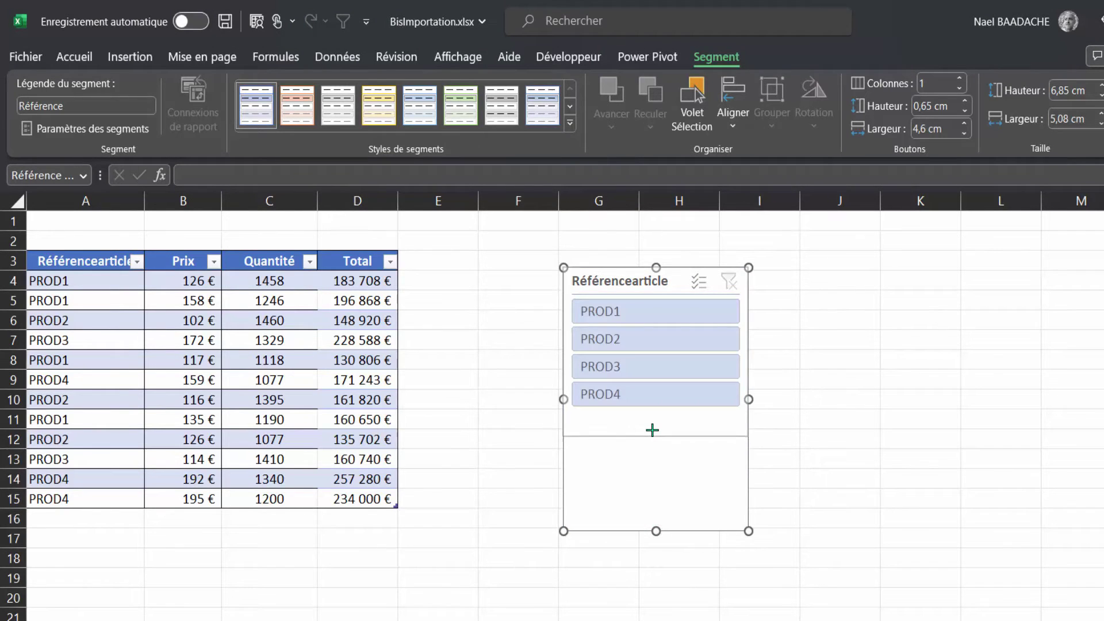
drag(656, 531, 656, 433)
Filter the table to PROD1 and PROD2 with the slicer, then drag the slicer below the table.
click(840, 458)
click(616, 313)
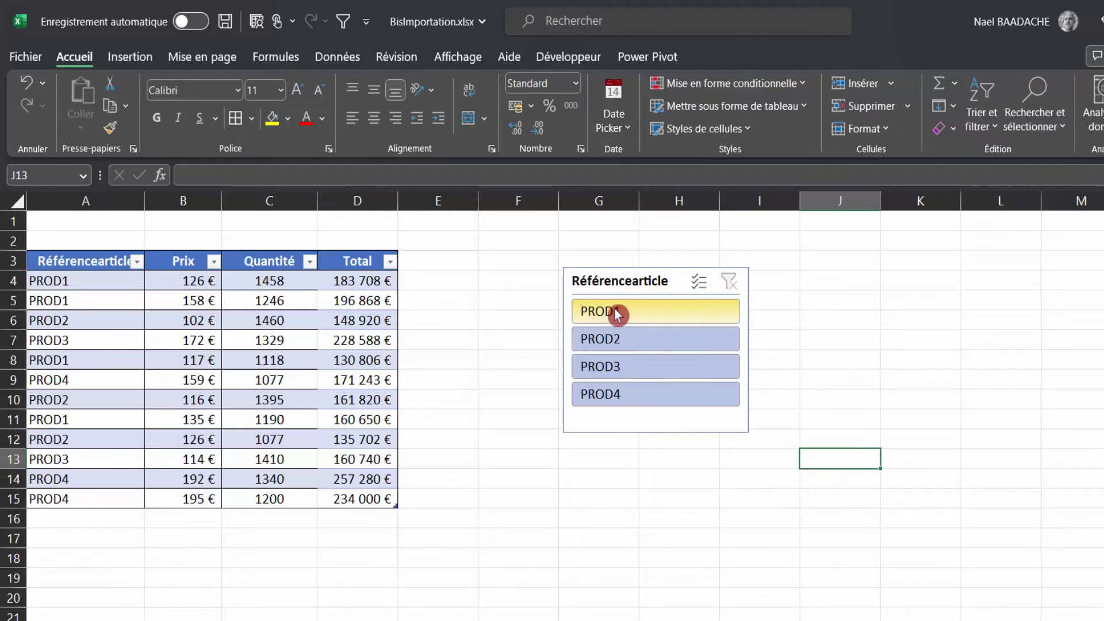
click(618, 342)
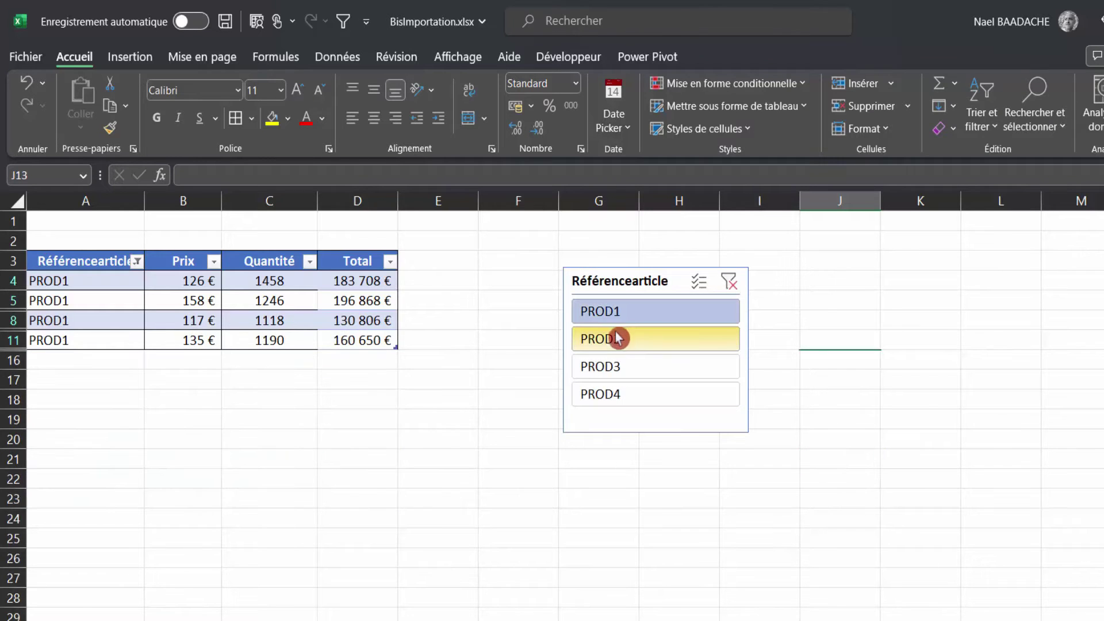
click(627, 311)
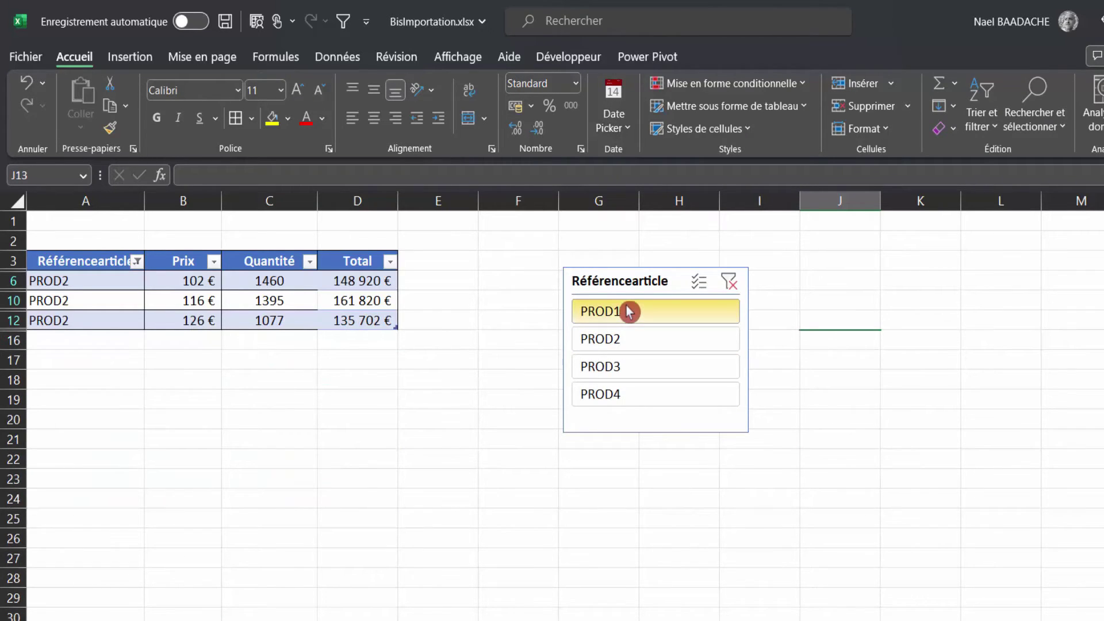
ctrl+click(631, 345)
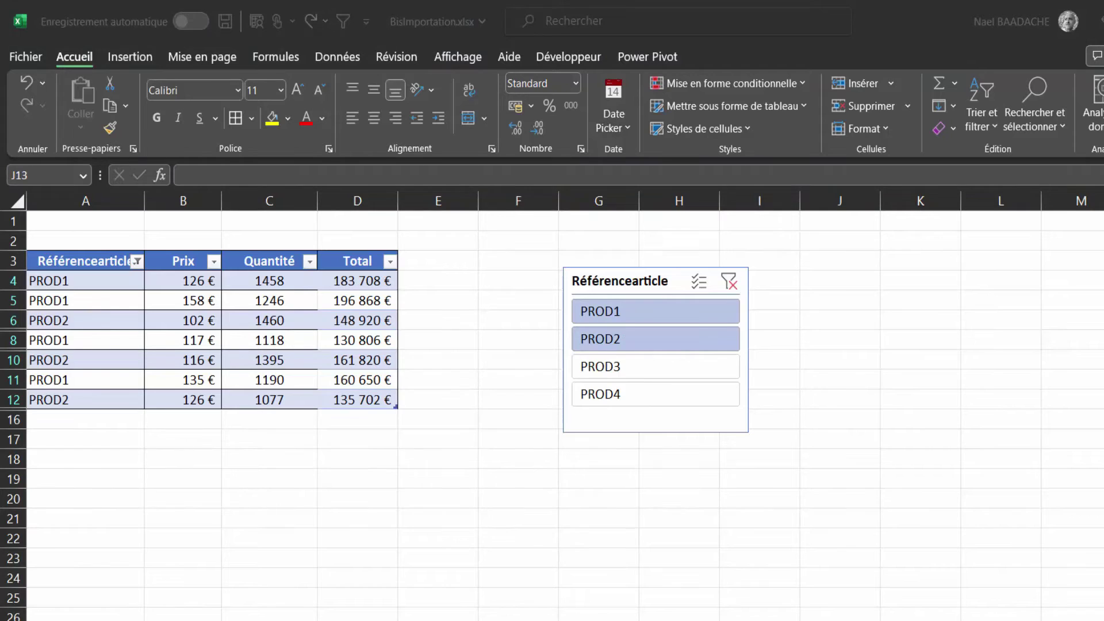
click(644, 281)
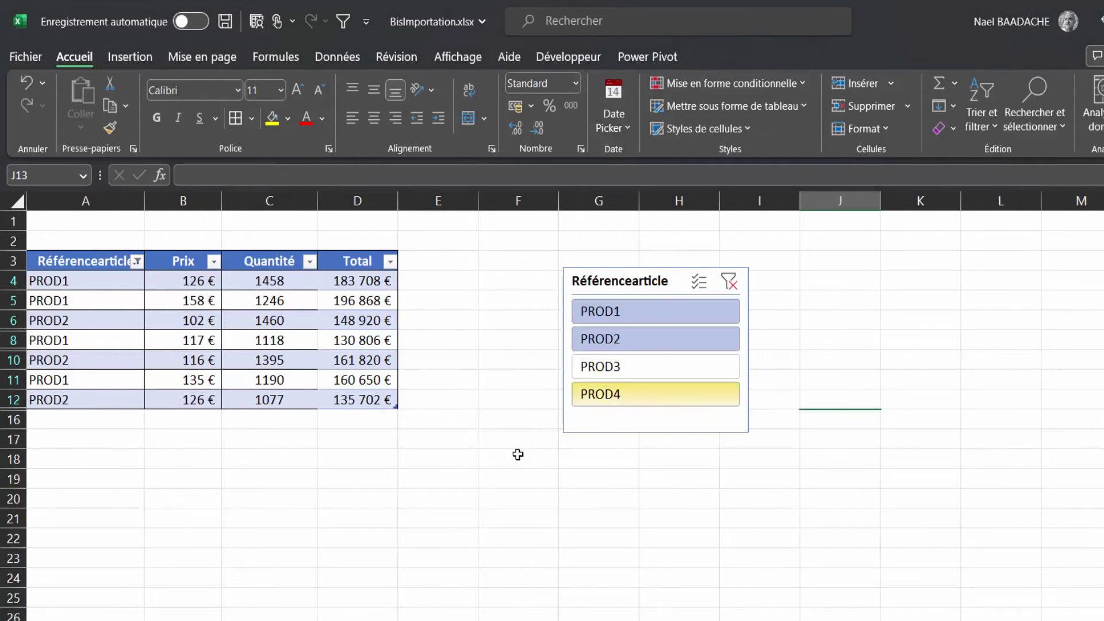
drag(615, 280, 118, 452)
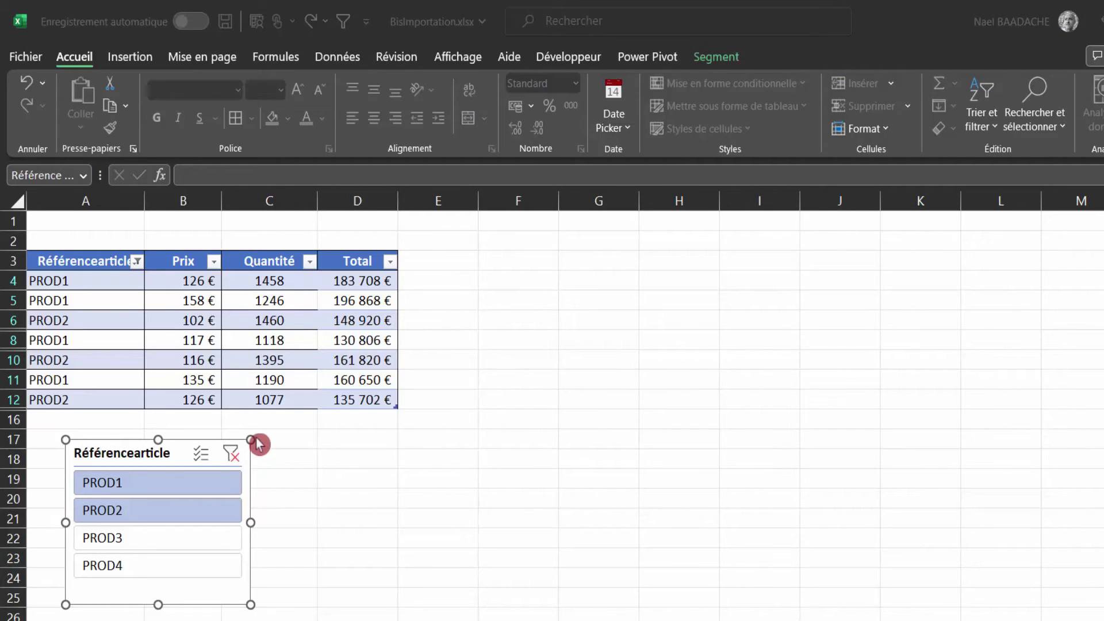
Clear the slicer filter to show all rows and move the slicer to the lower right.
click(356, 341)
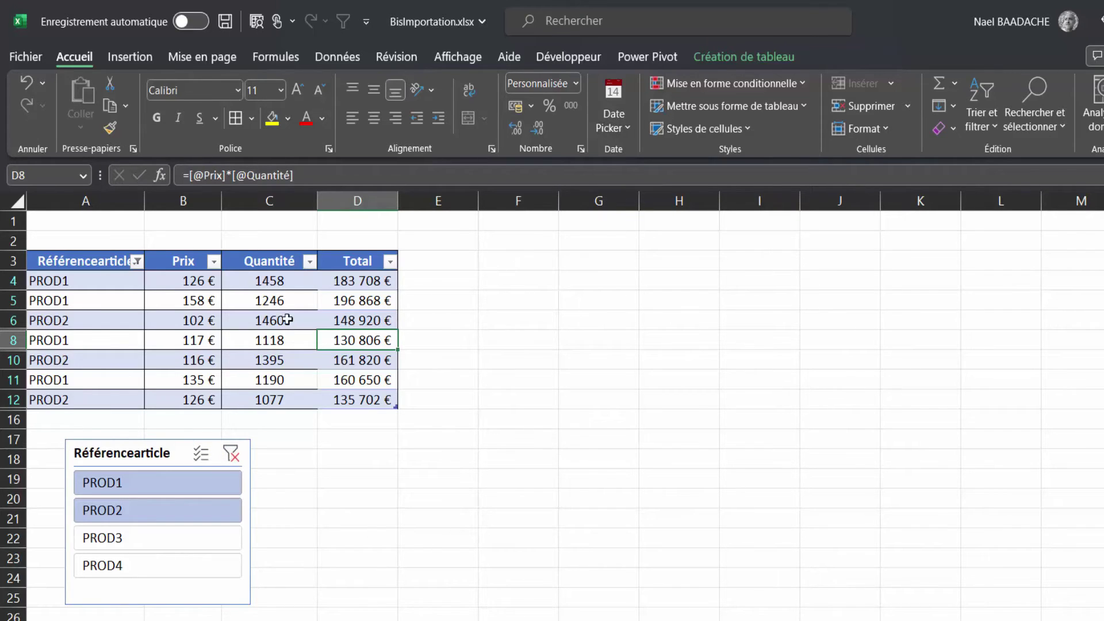
click(157, 452)
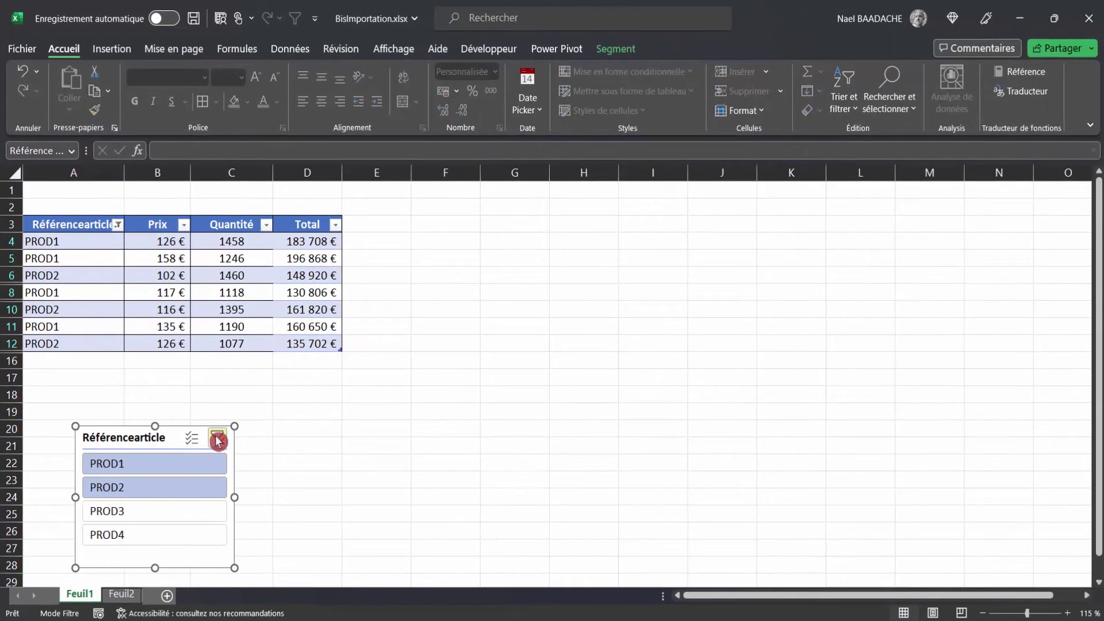
click(216, 442)
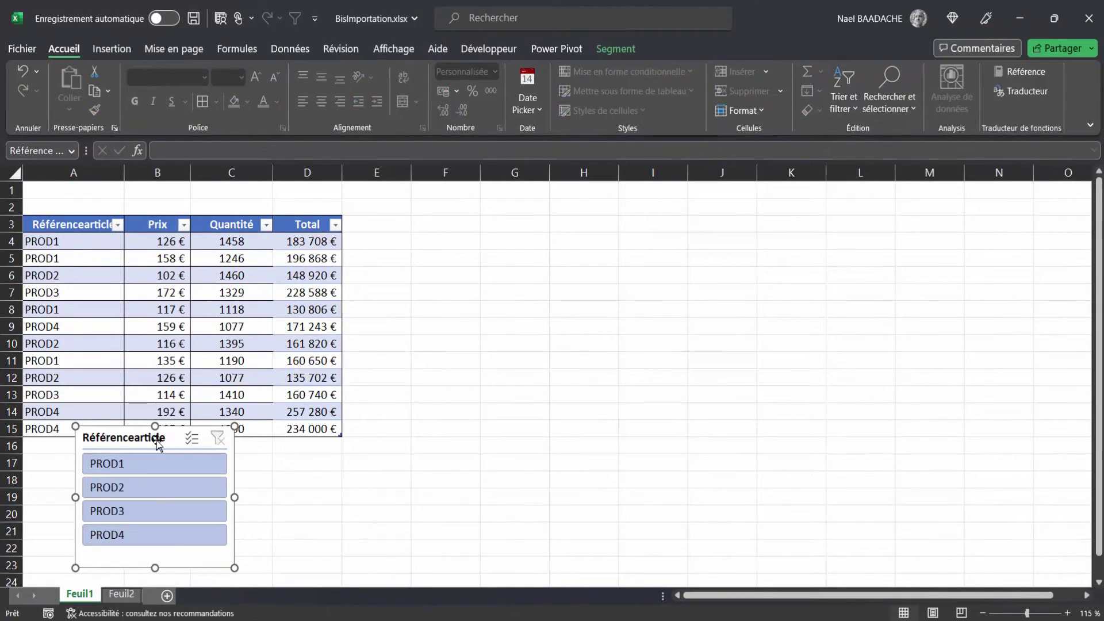
drag(155, 443, 997, 419)
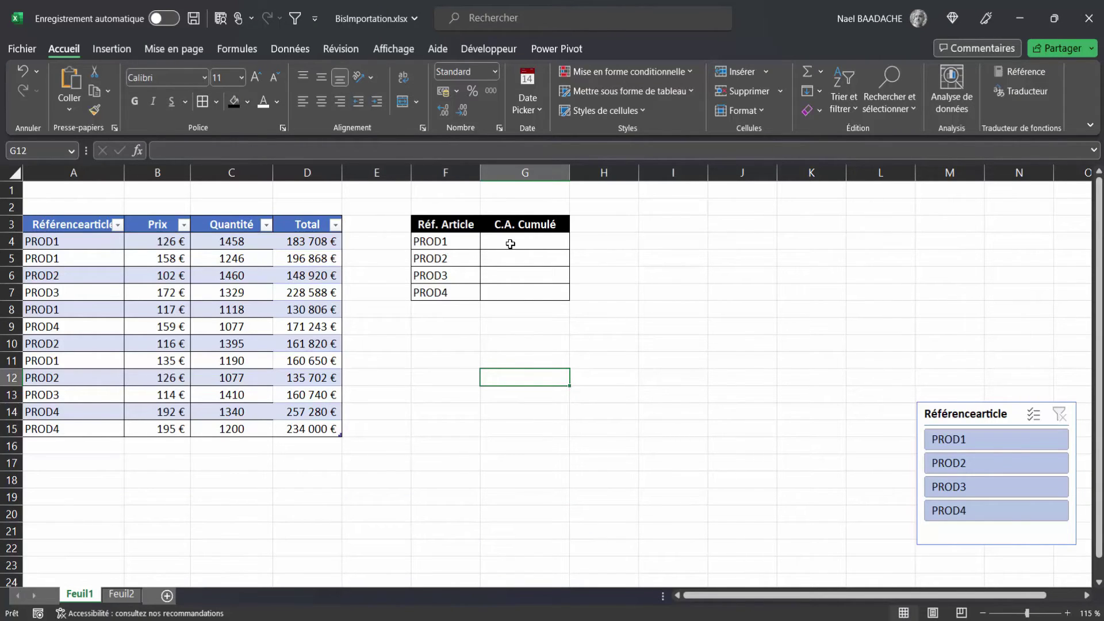
In G4, enter a SOMME.SI formula summing Total where Référencearticle equals PROD1 in F4.
click(510, 244)
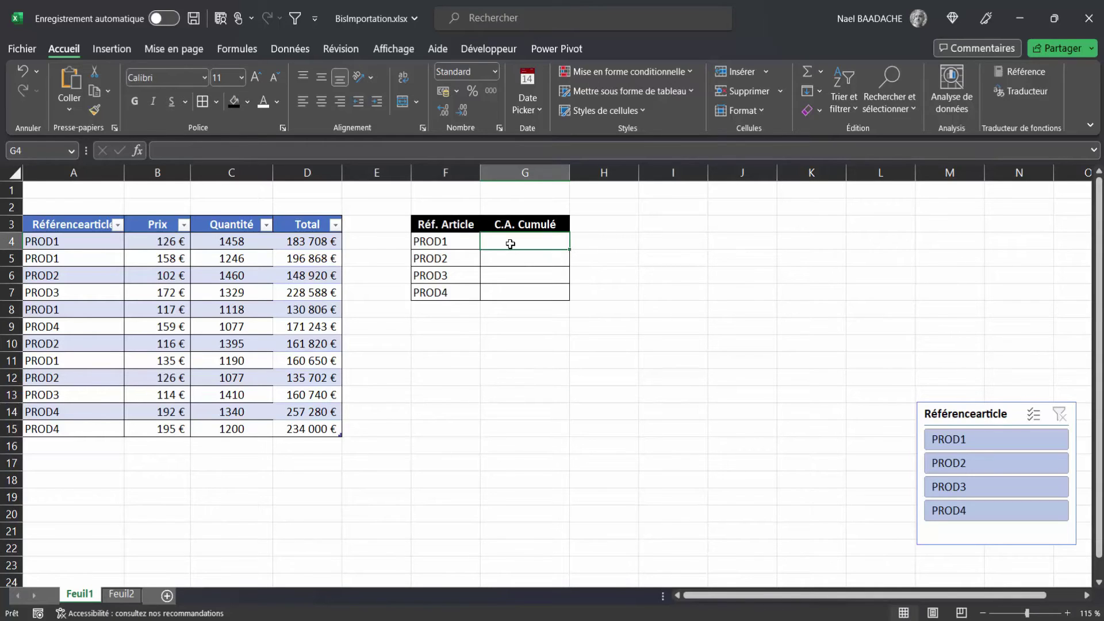
text(+)
key(BackSpace)
text(=some)
text(m.si()
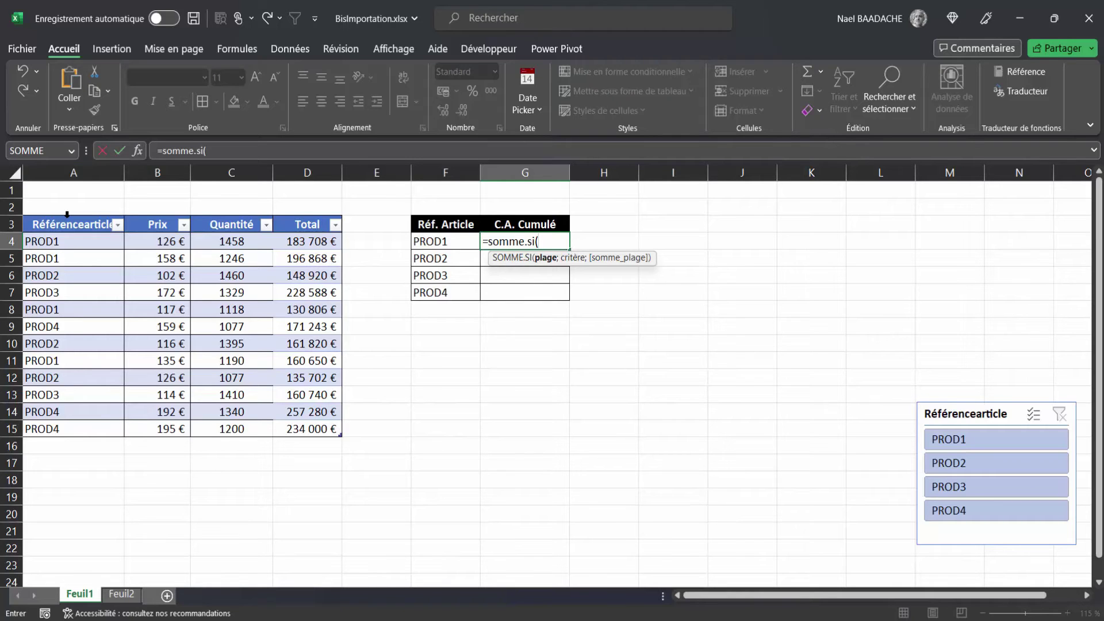
click(67, 214)
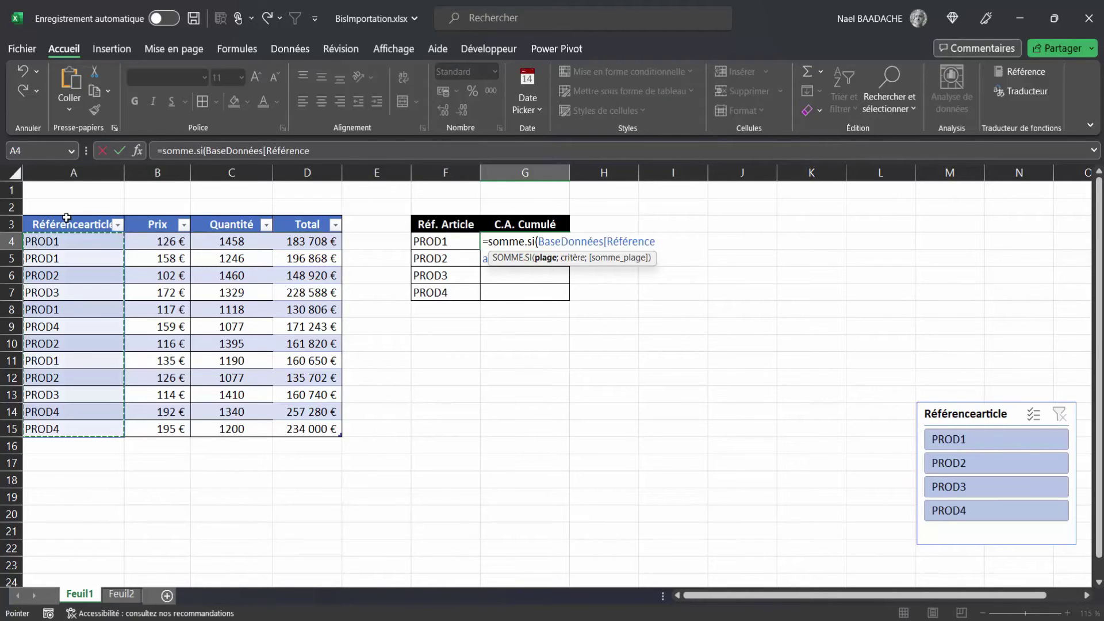
text(;)
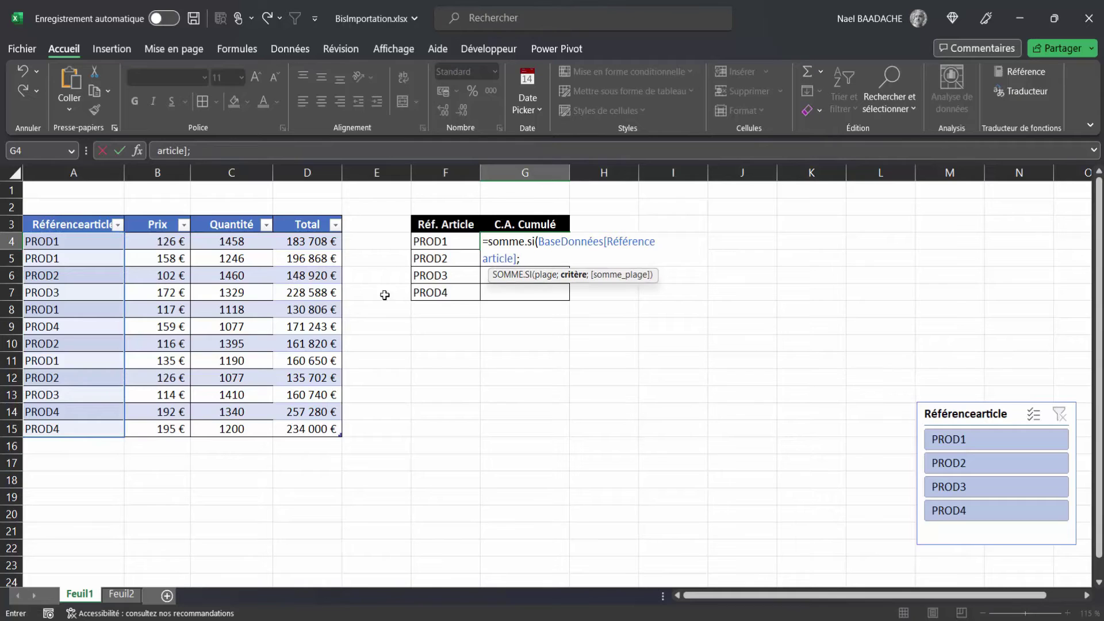
click(444, 241)
text(;)
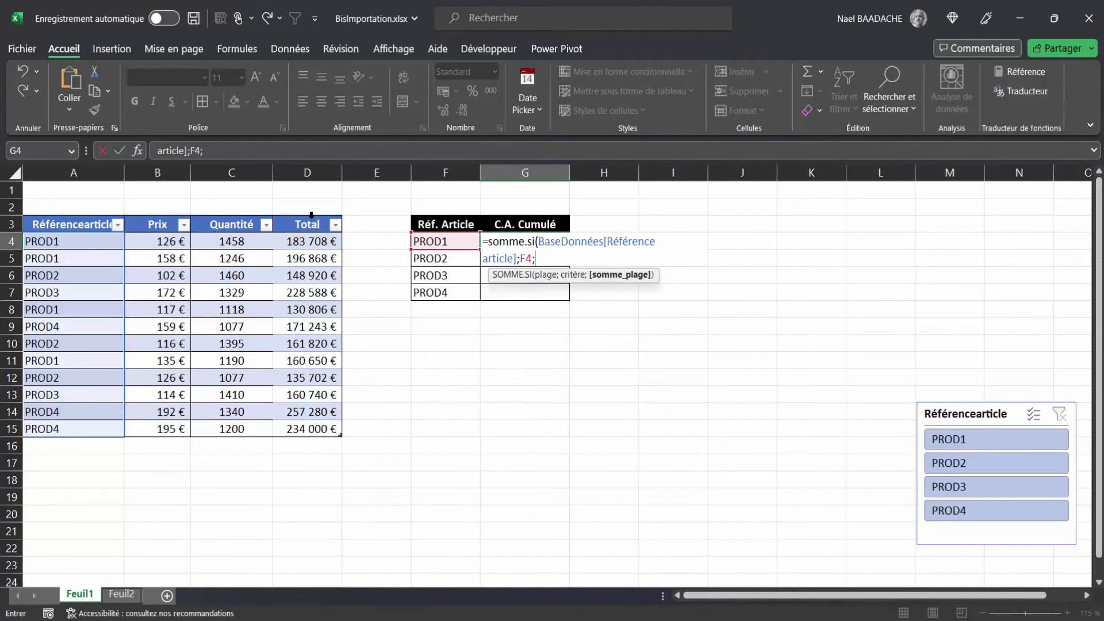
click(311, 214)
text())
key(Return)
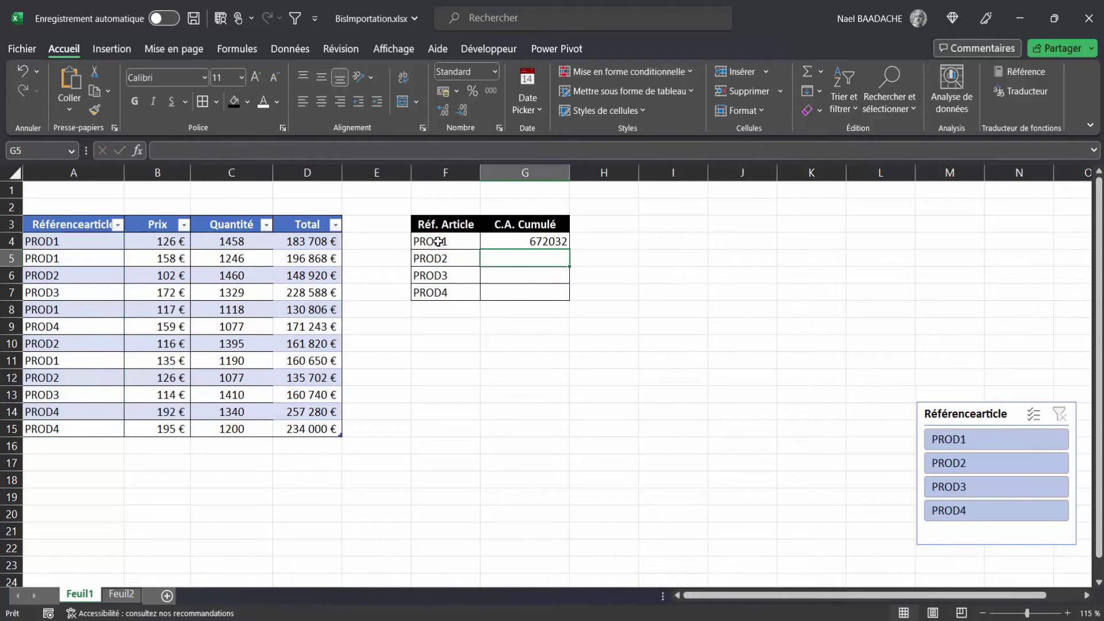
Copy the formula down to G7 and format G4:G7 as accounting euros without decimals.
click(531, 241)
drag(569, 249, 564, 295)
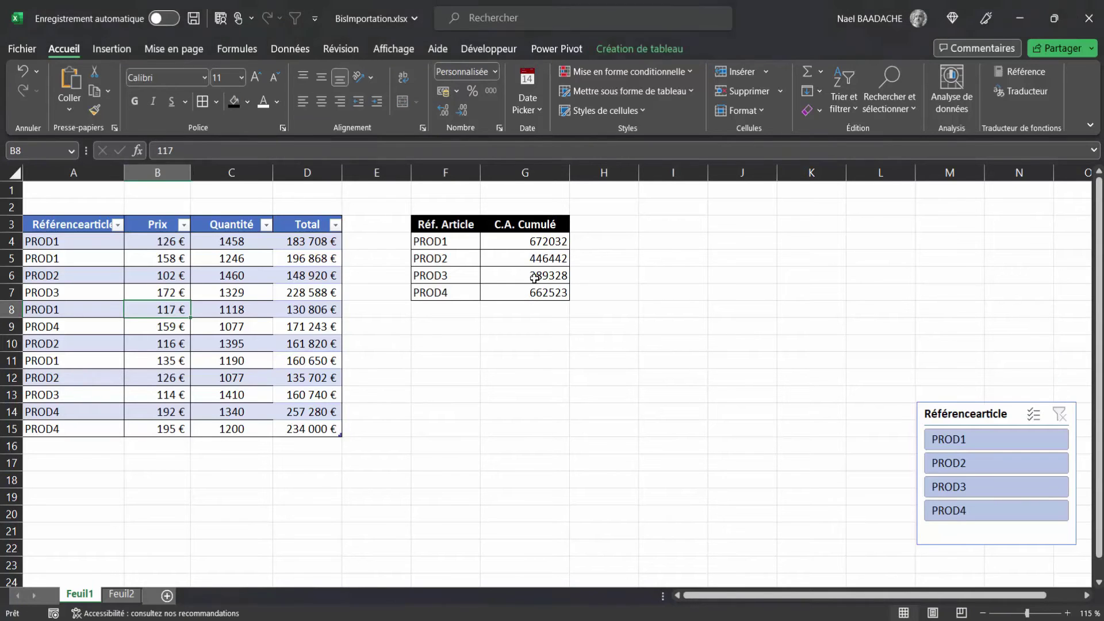
drag(538, 242, 546, 293)
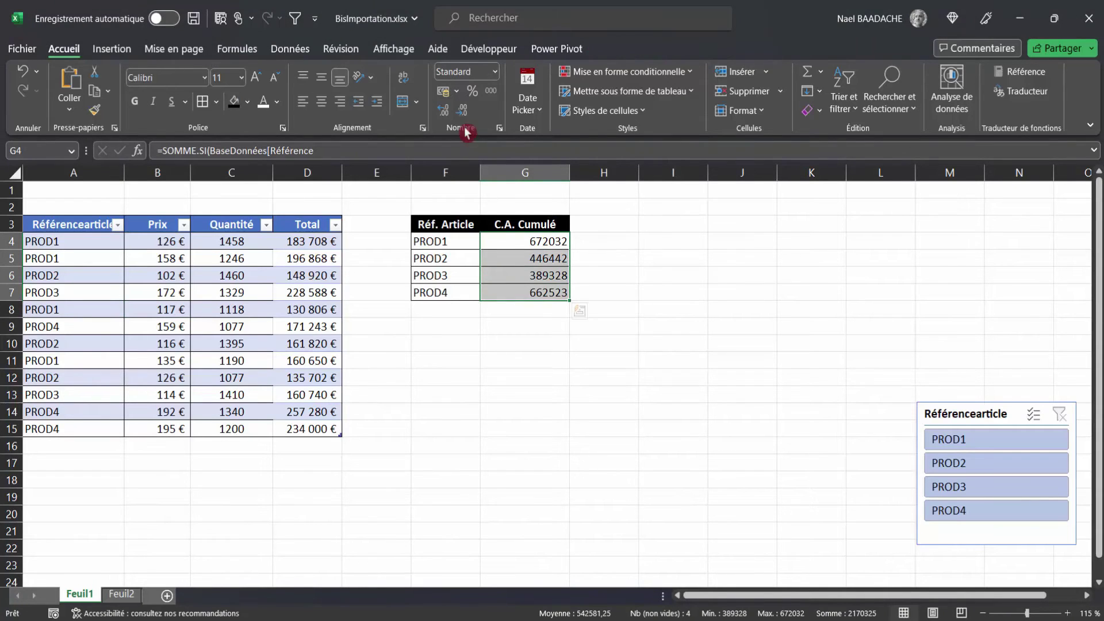
click(443, 94)
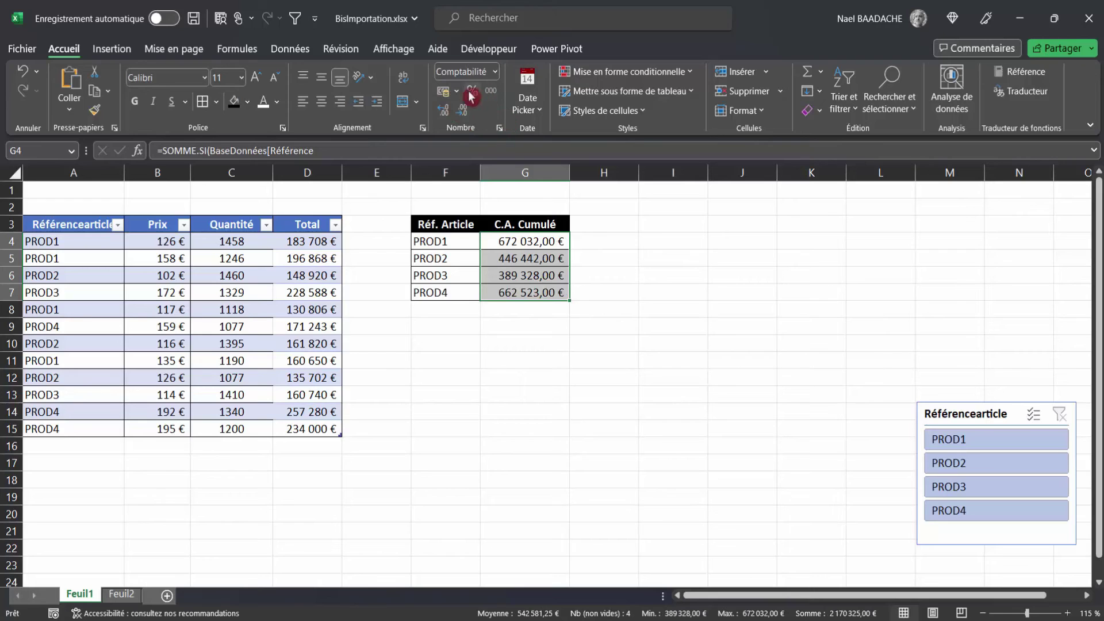
click(461, 111)
click(461, 111)
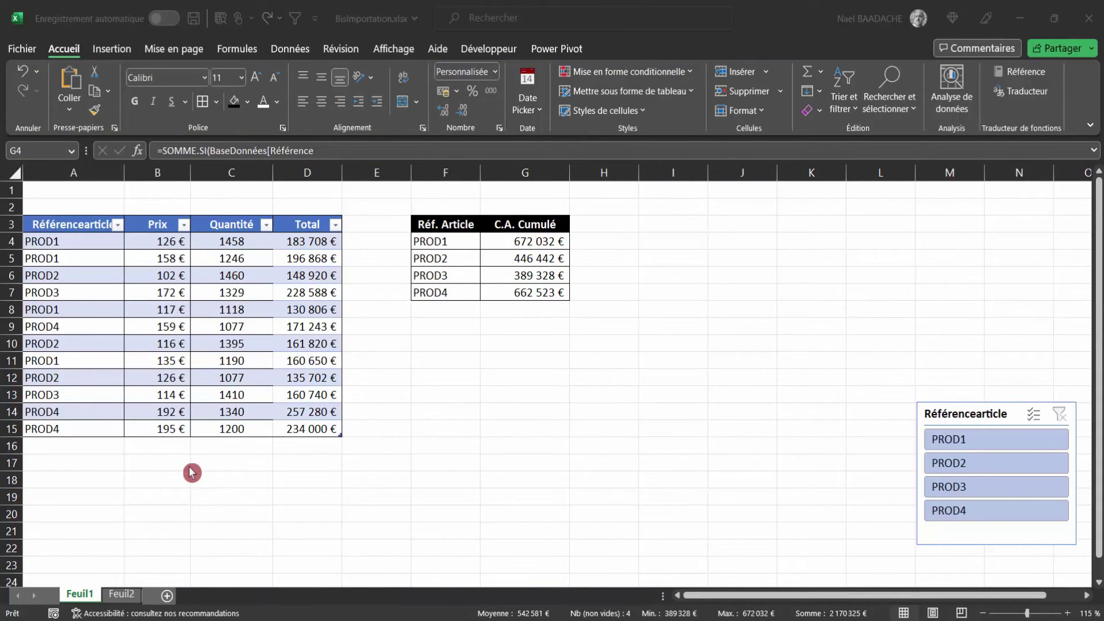
Add row 16 with PROD1, 195 € and 200, then check its 39 000 € Total and PROD1's SOMME.SI total.
click(93, 448)
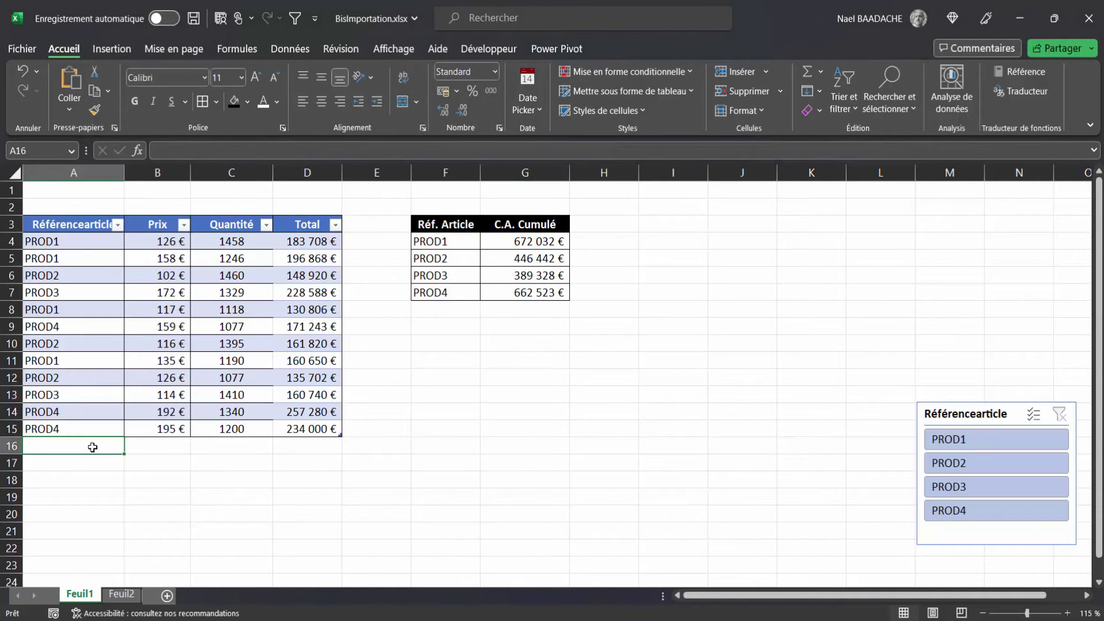
text(POR)
key(BackSpace)
text(RO)
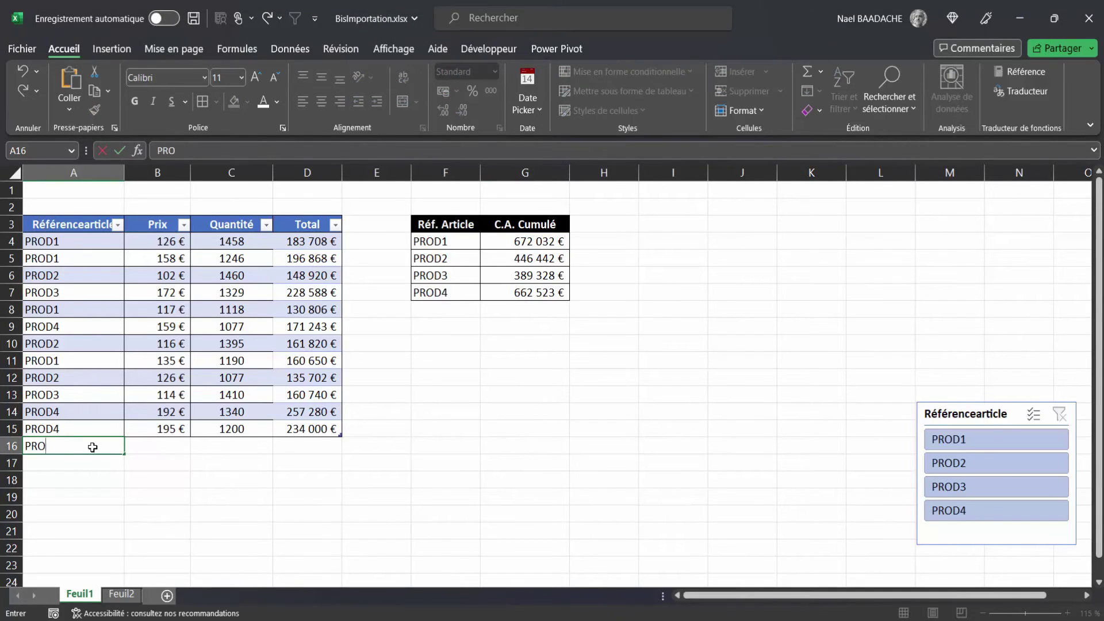
key(Tab)
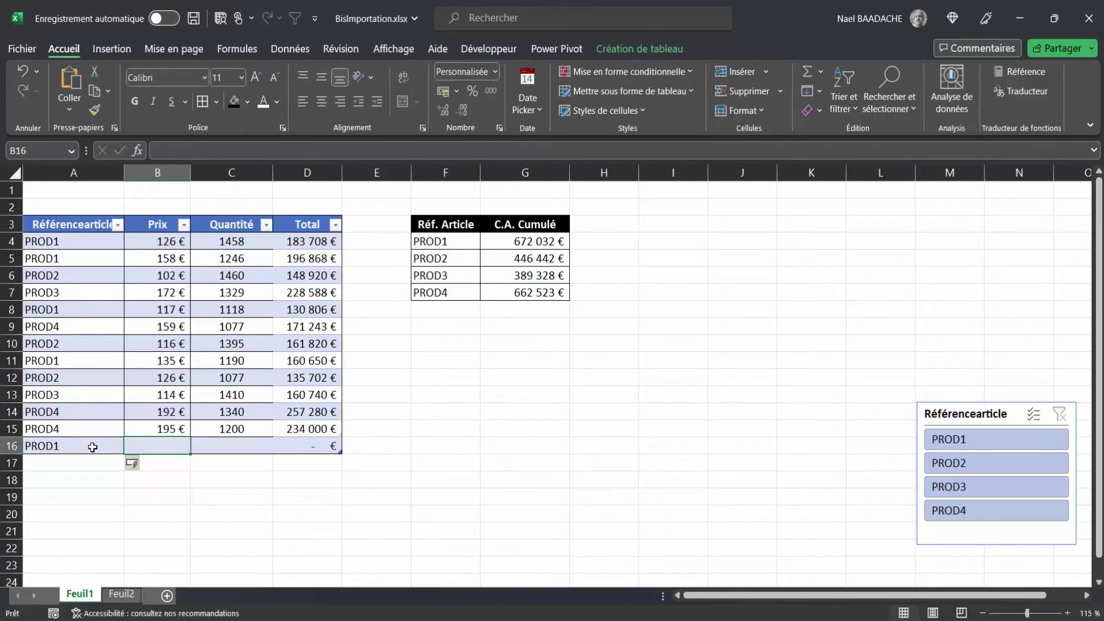
text(195)
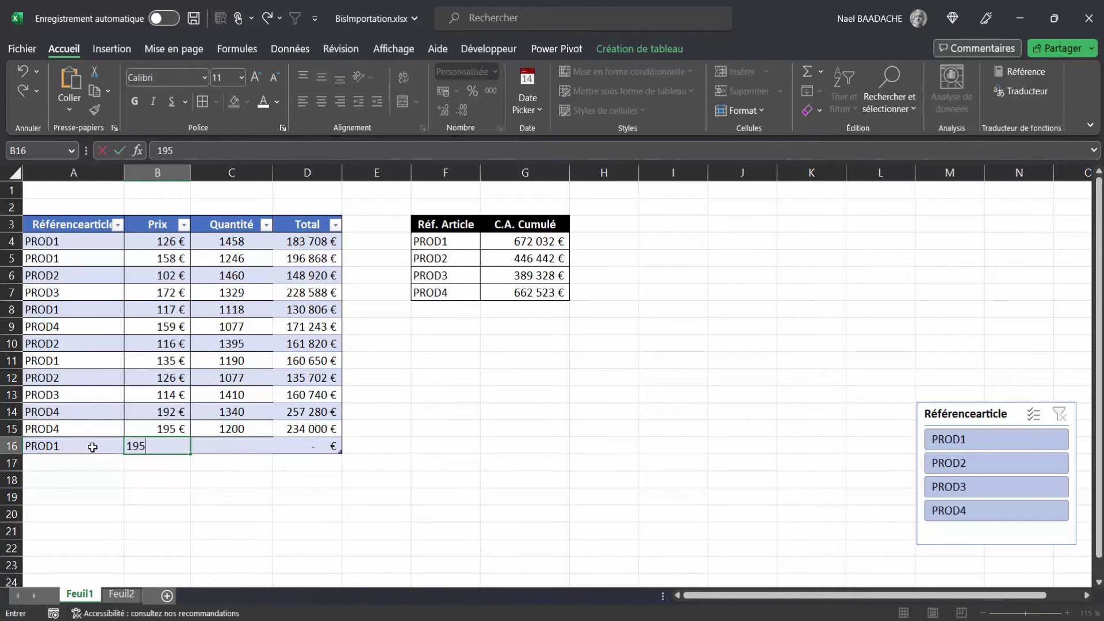
key(Tab)
text(200)
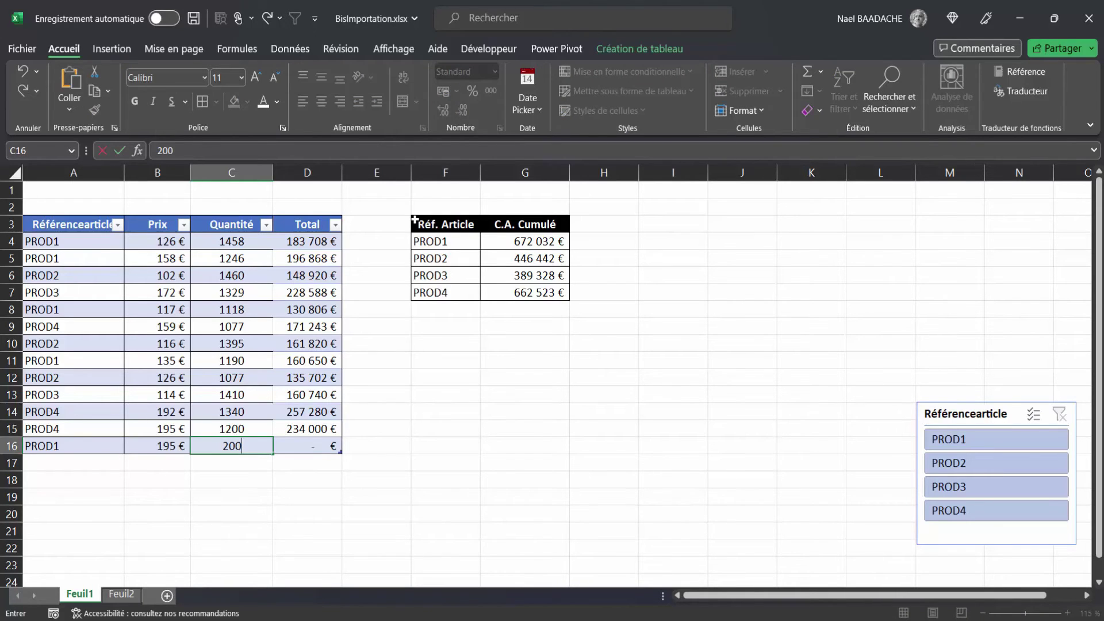
key(Return)
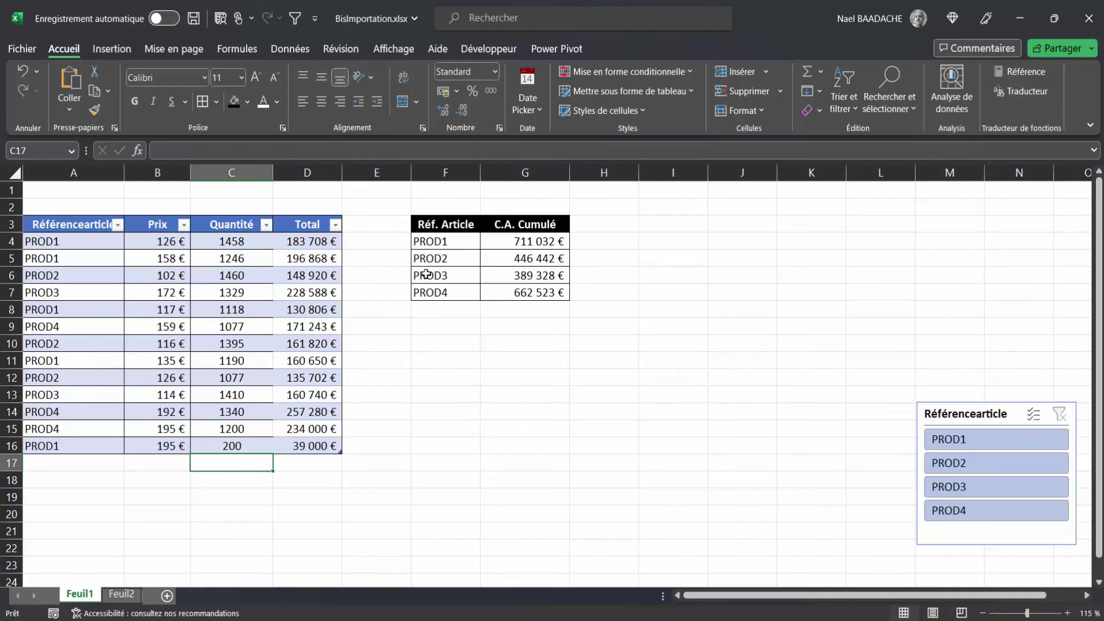
click(316, 448)
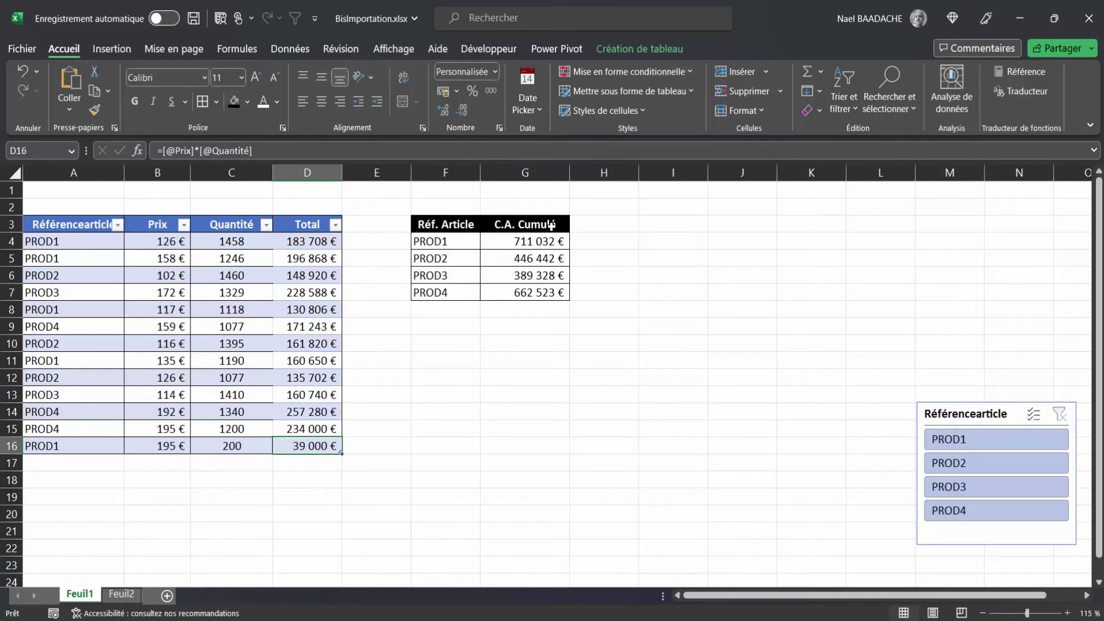
click(536, 242)
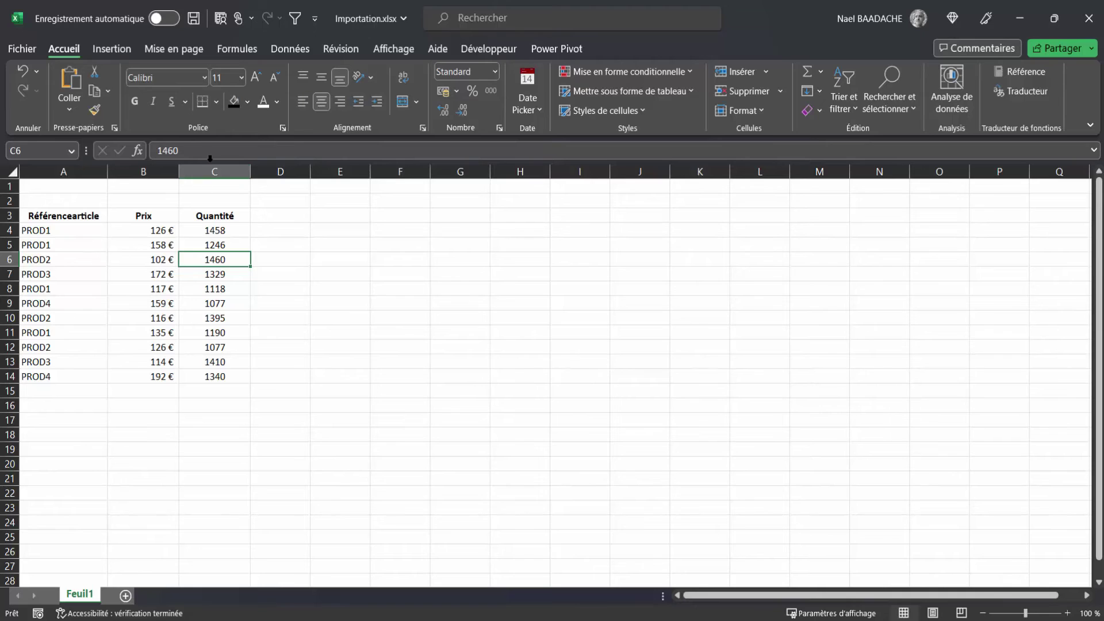
Switch to Importation.xlsx and select the PROD2 price in cell B6.
click(141, 257)
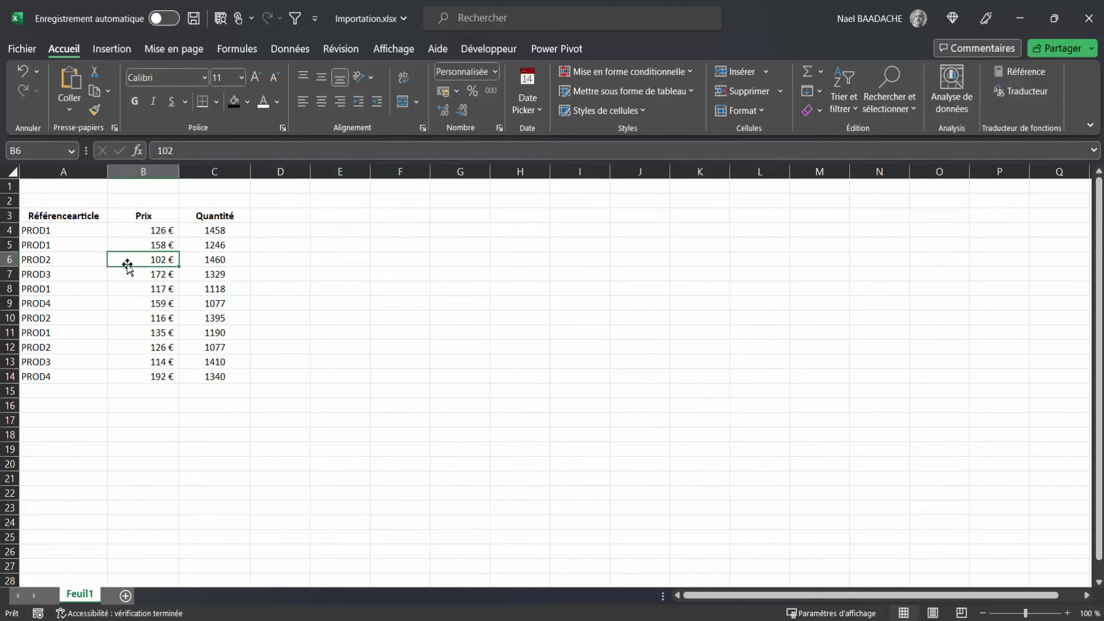
Create a new blank workbook with Ctrl+N, glance at Obtenir des données, then go to Fichier.
key(ctrl+n)
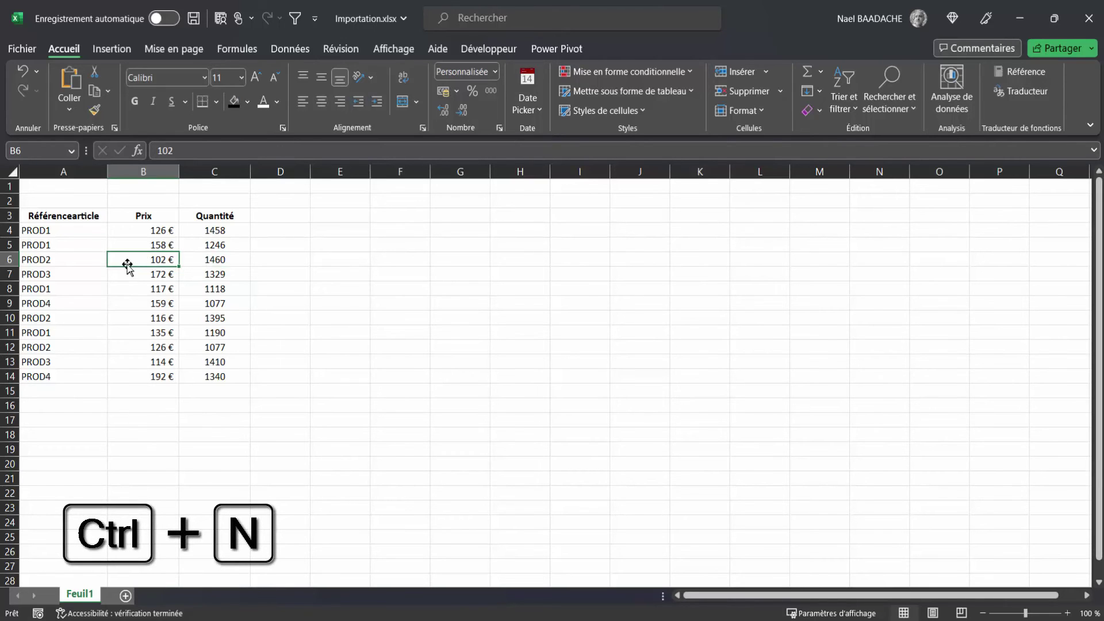
click(108, 258)
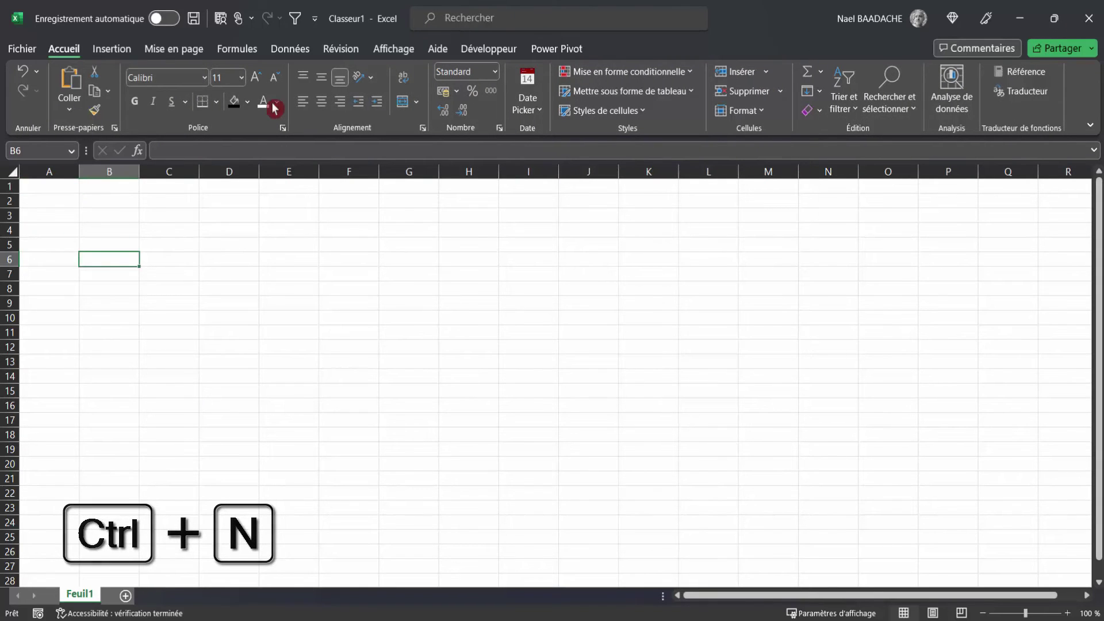
click(289, 49)
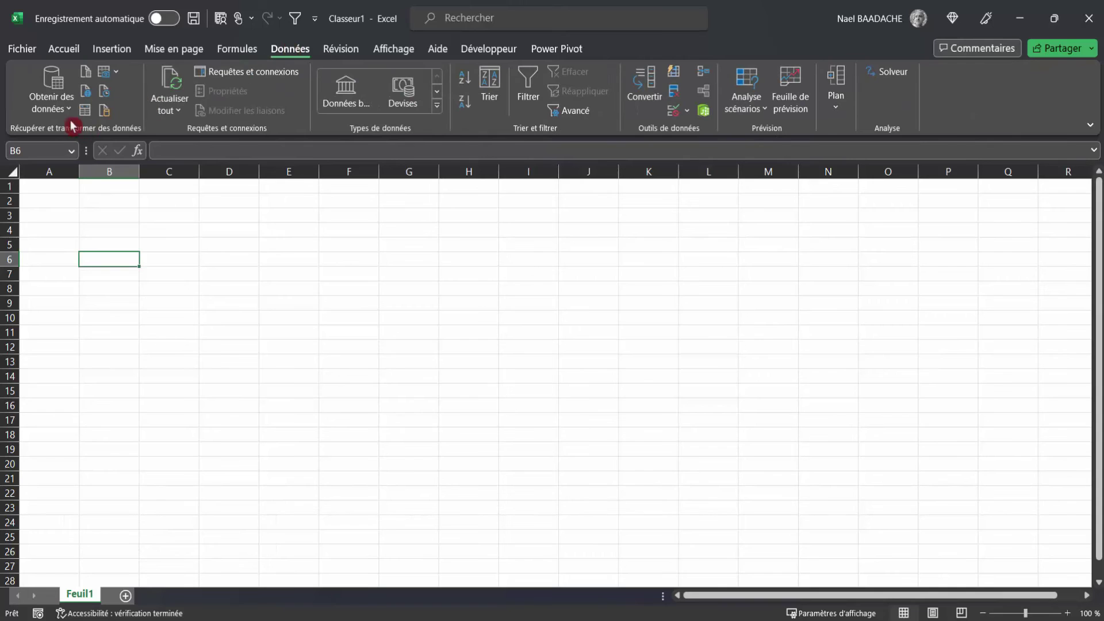
click(58, 113)
mouse_move(120, 136)
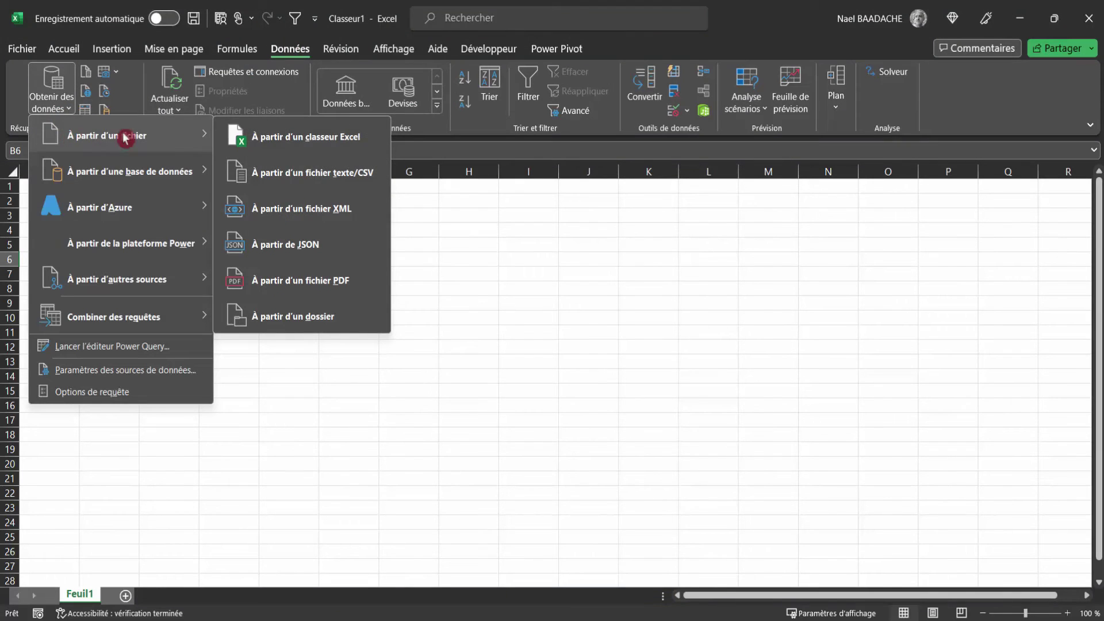
click(514, 296)
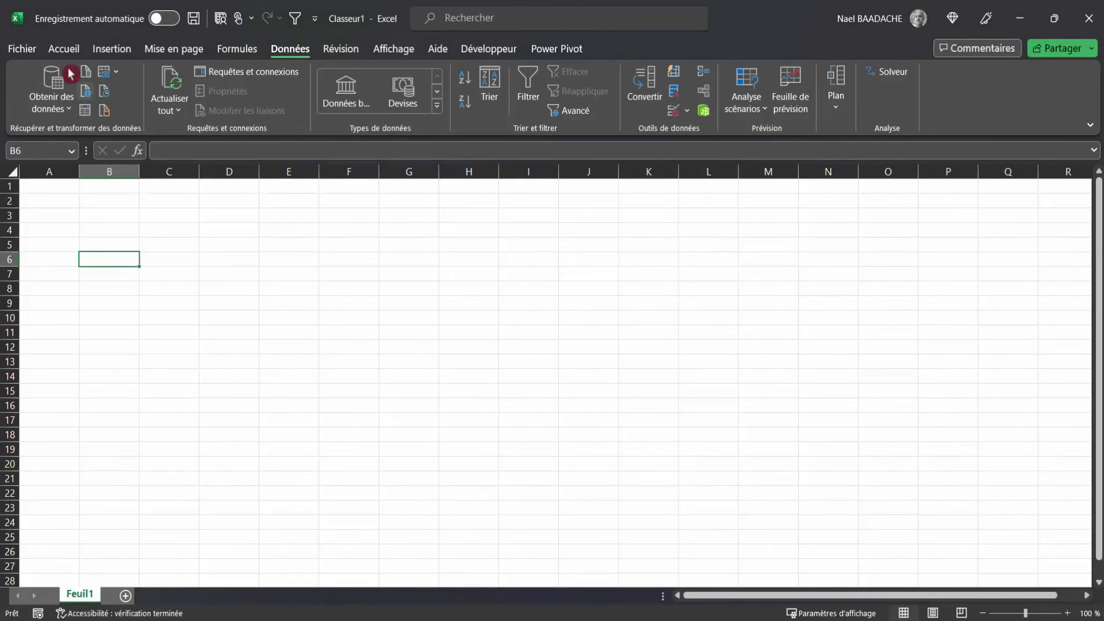
click(21, 50)
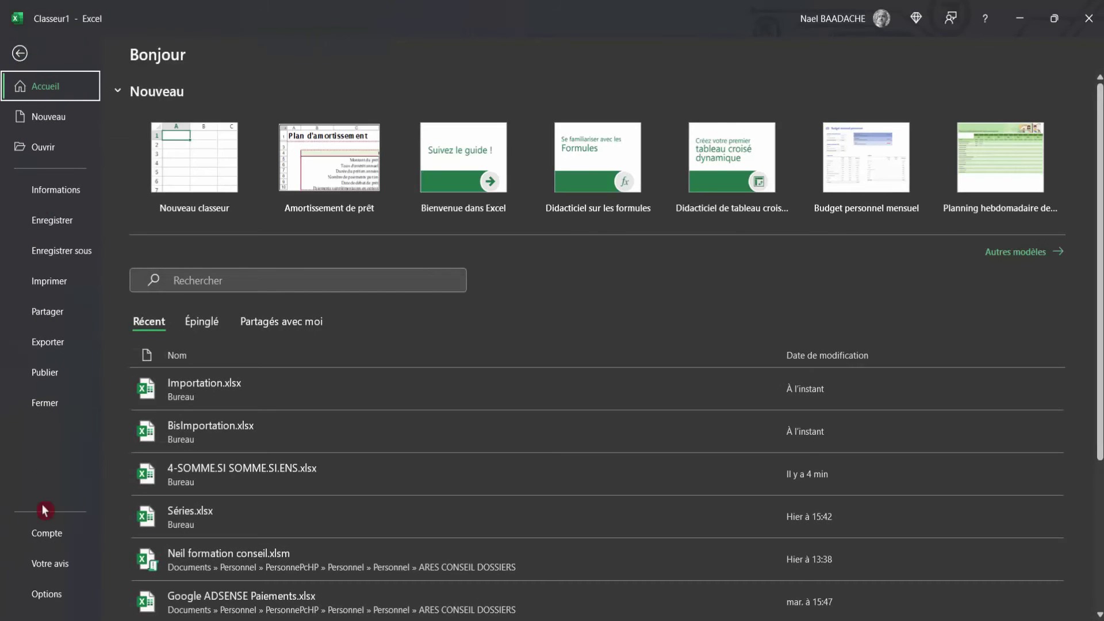
In Options > Vérification > AutoCorrect, tick Formules de remplissage for calculated table columns and confirm.
click(46, 598)
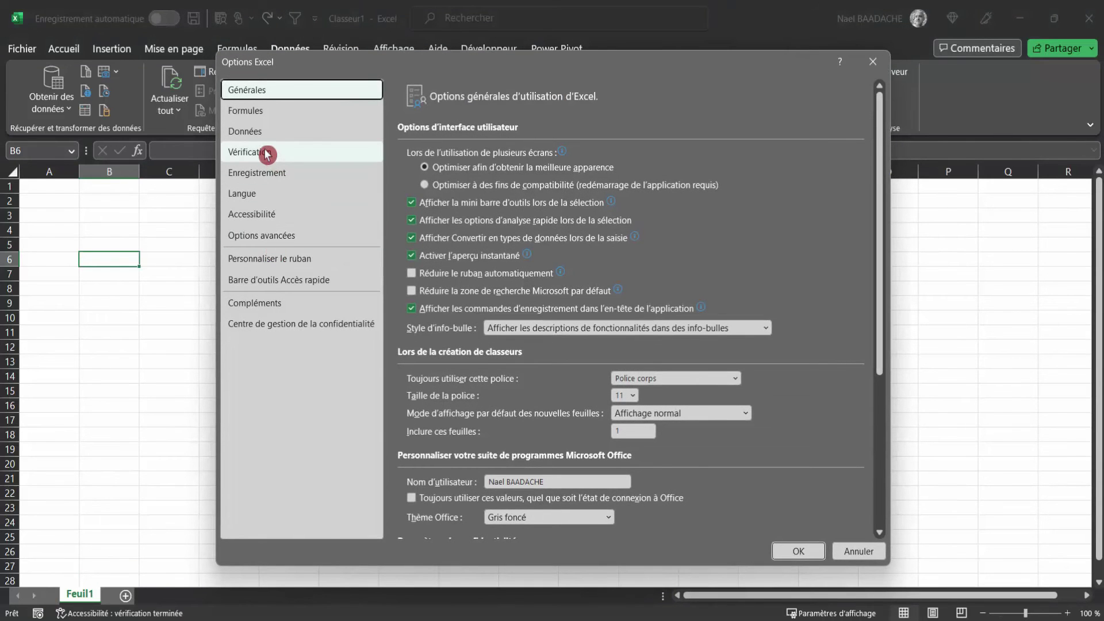
click(266, 152)
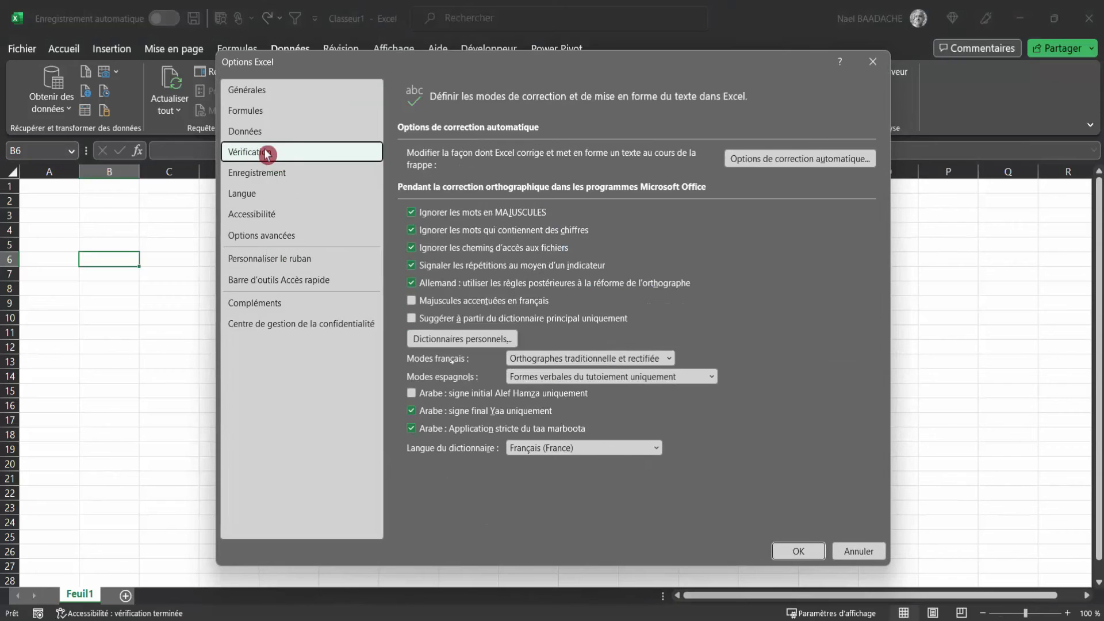
click(805, 153)
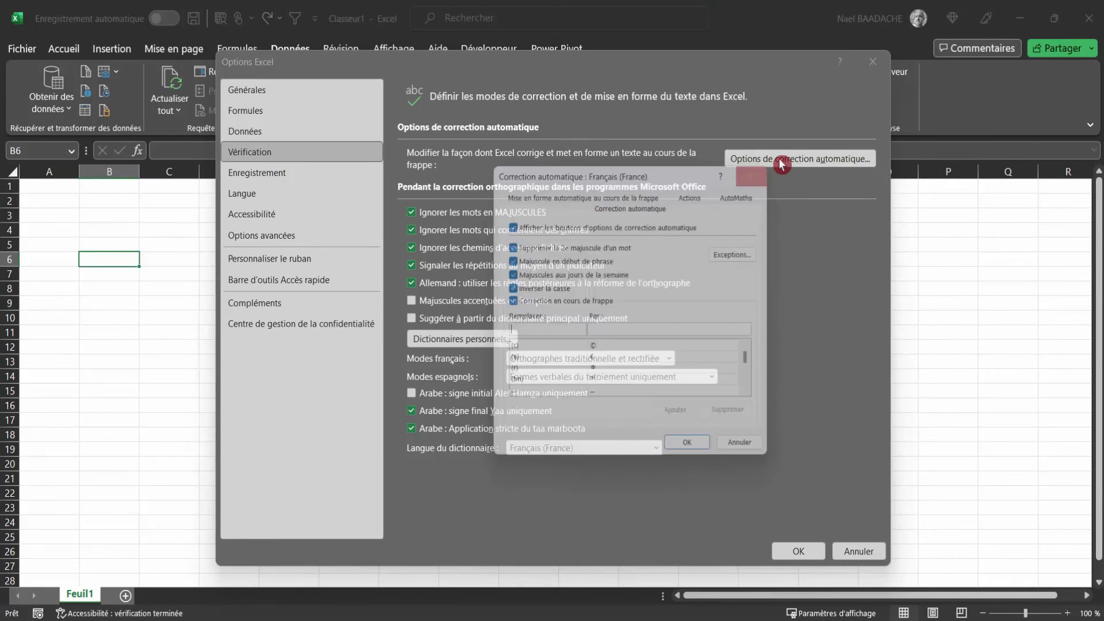
click(535, 192)
click(515, 282)
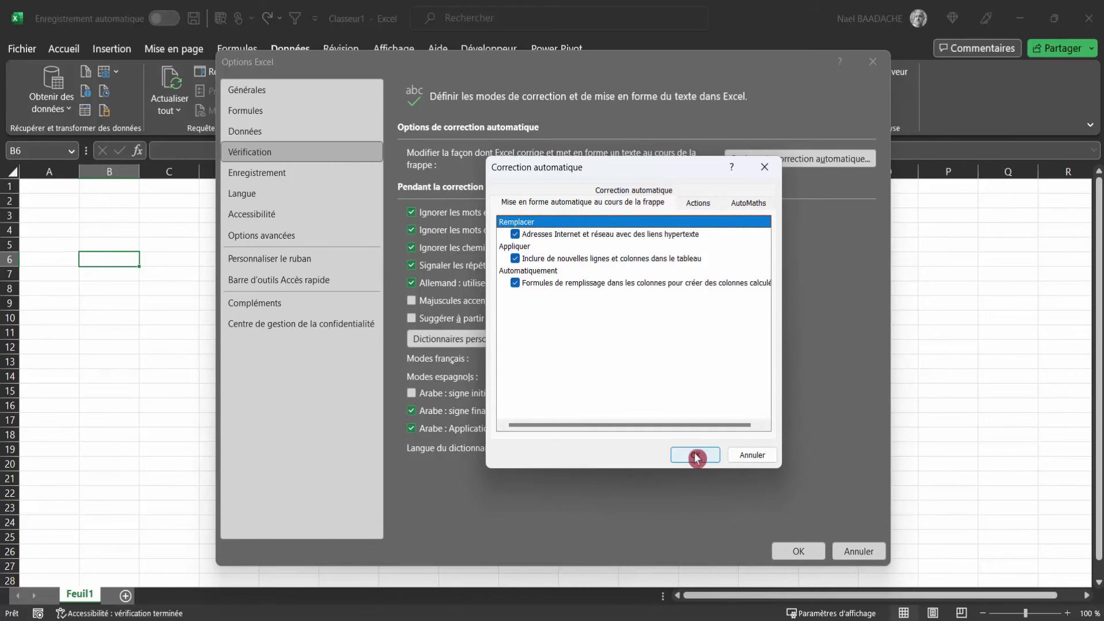
click(695, 455)
click(799, 554)
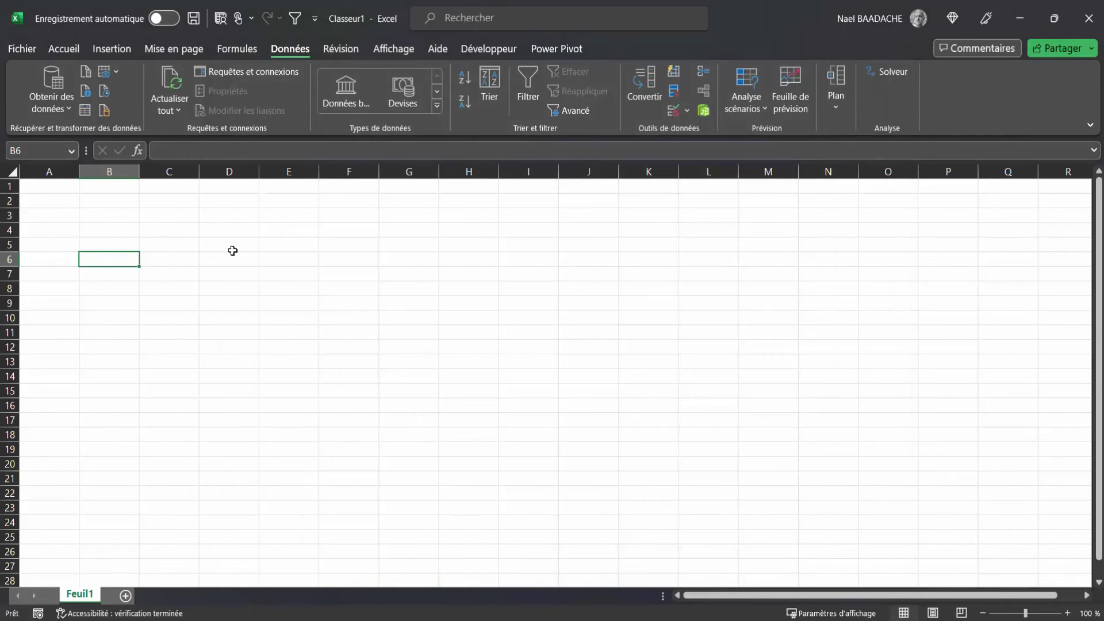
Import data from an Excel workbook, choosing Importation.xlsx as the source file.
click(58, 199)
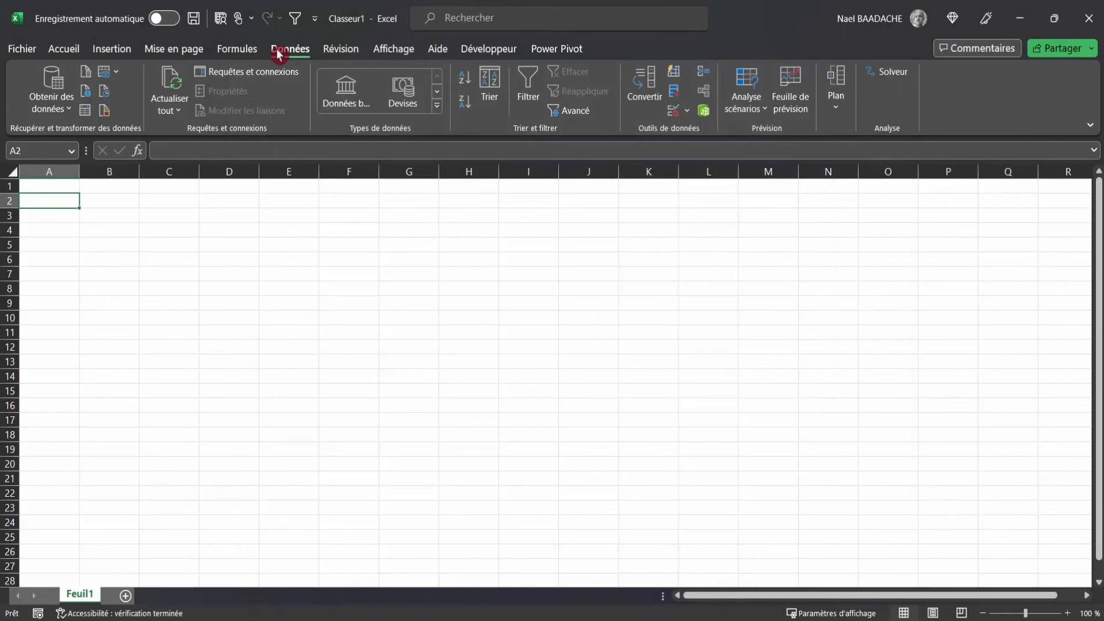
click(68, 108)
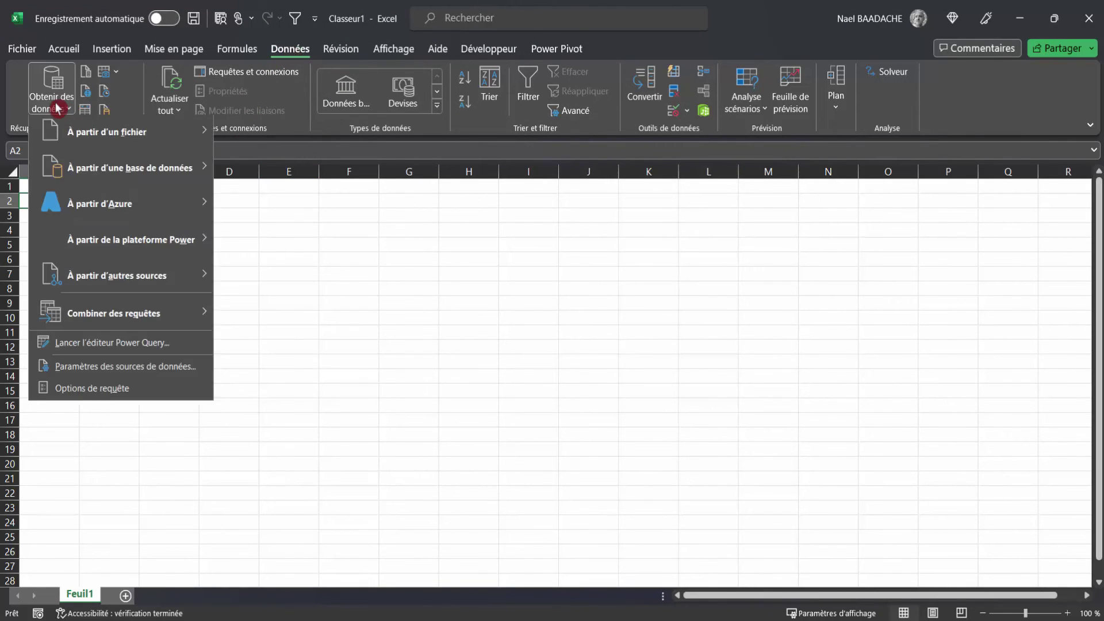
click(71, 137)
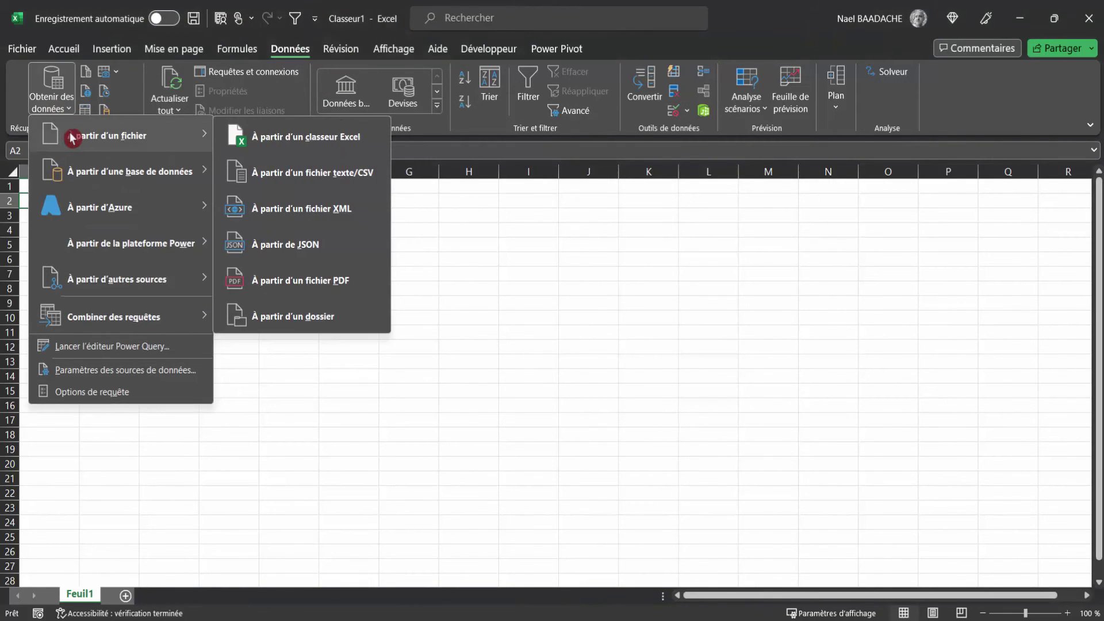
click(341, 136)
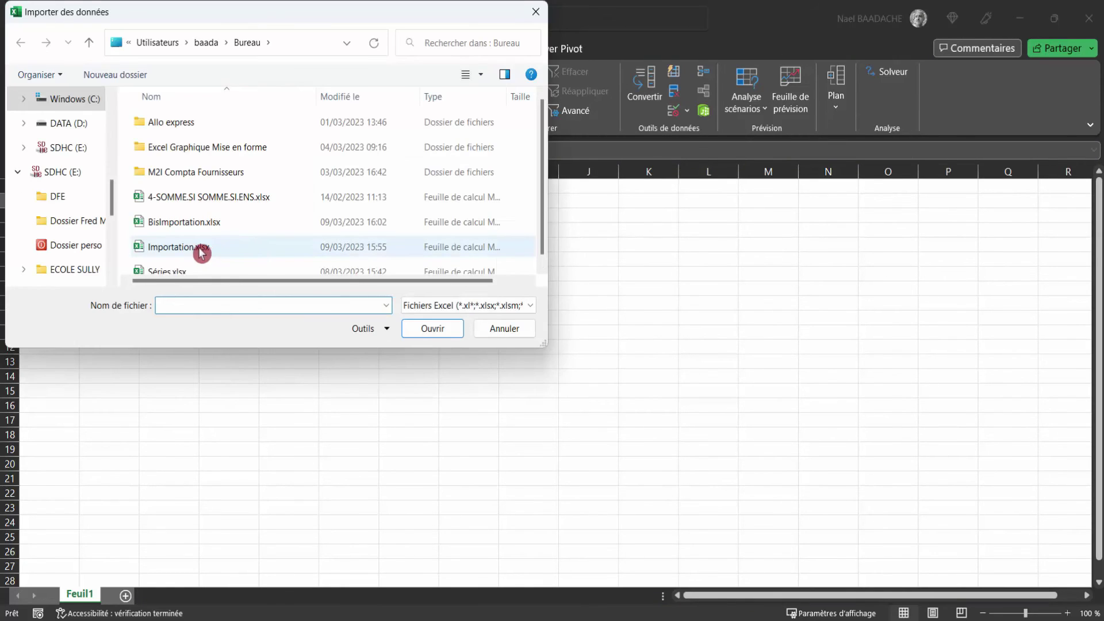
double_click(201, 249)
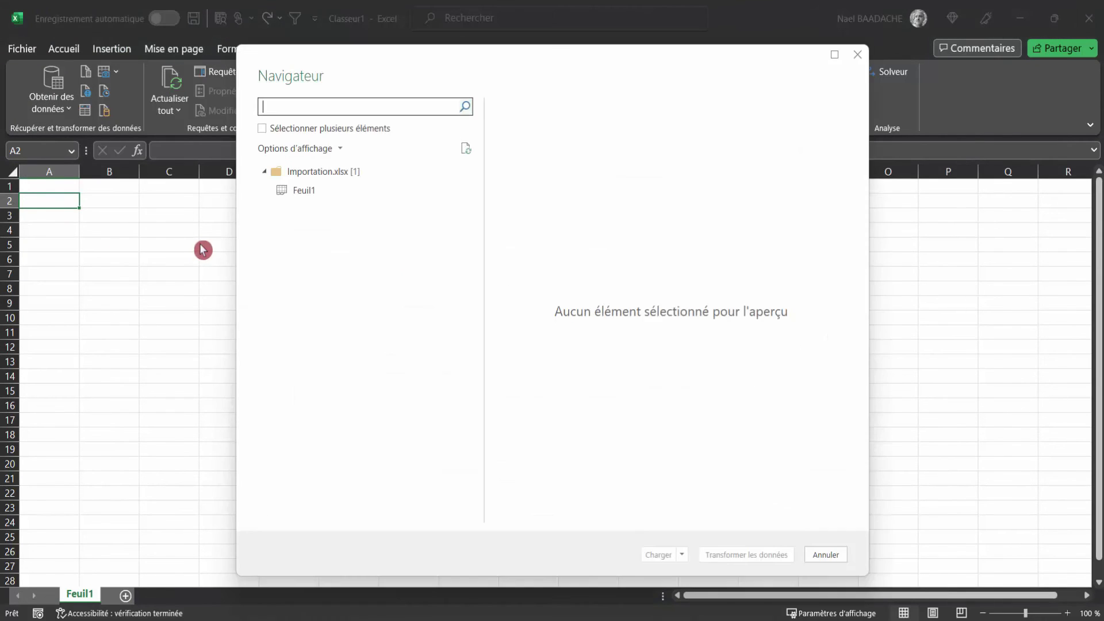
Load Feuil1 via Charger dans… as a table on the existing worksheet at cell A1.
click(307, 191)
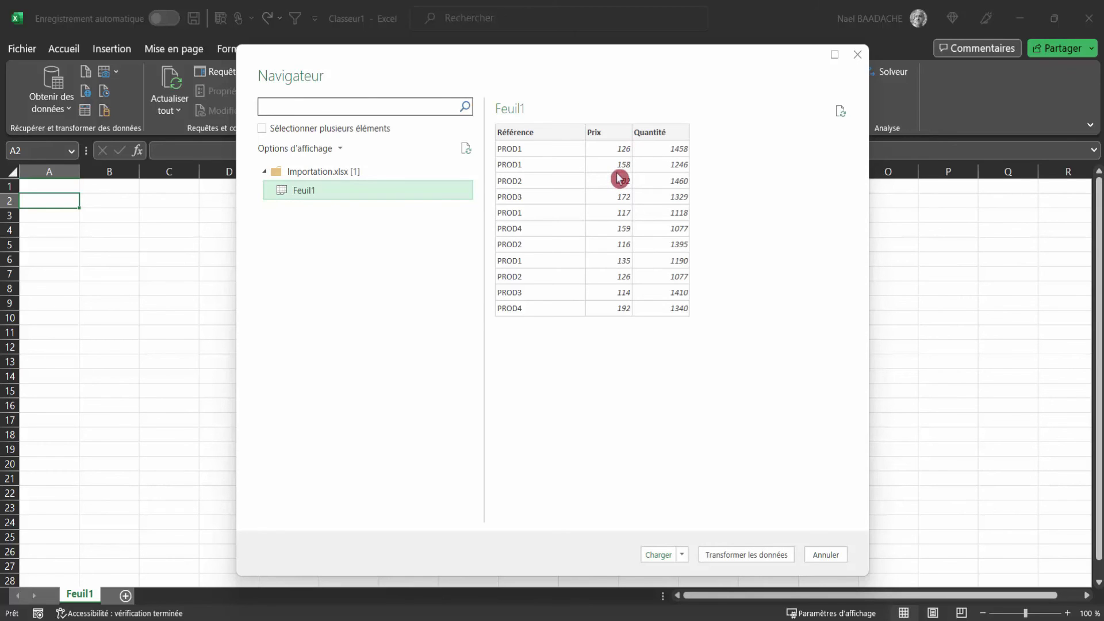
click(683, 554)
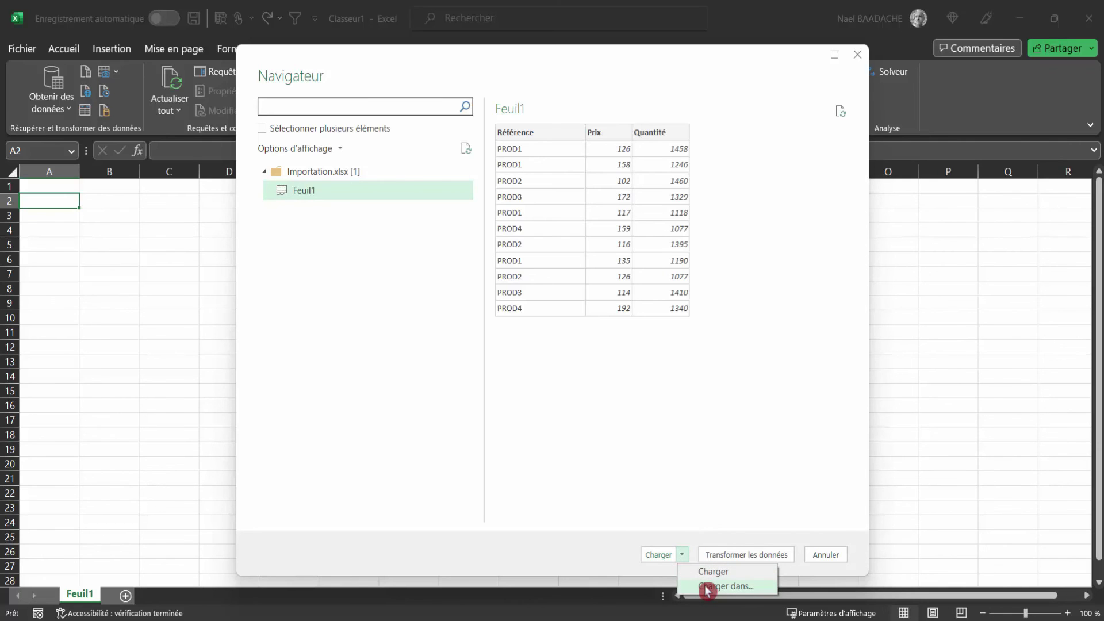
click(706, 587)
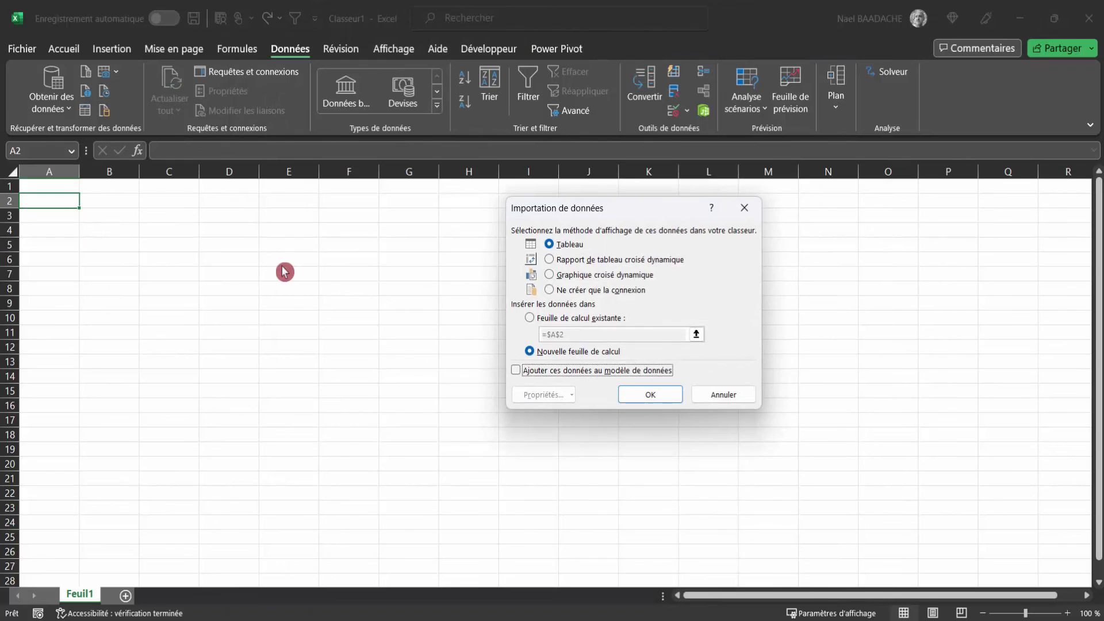
click(544, 320)
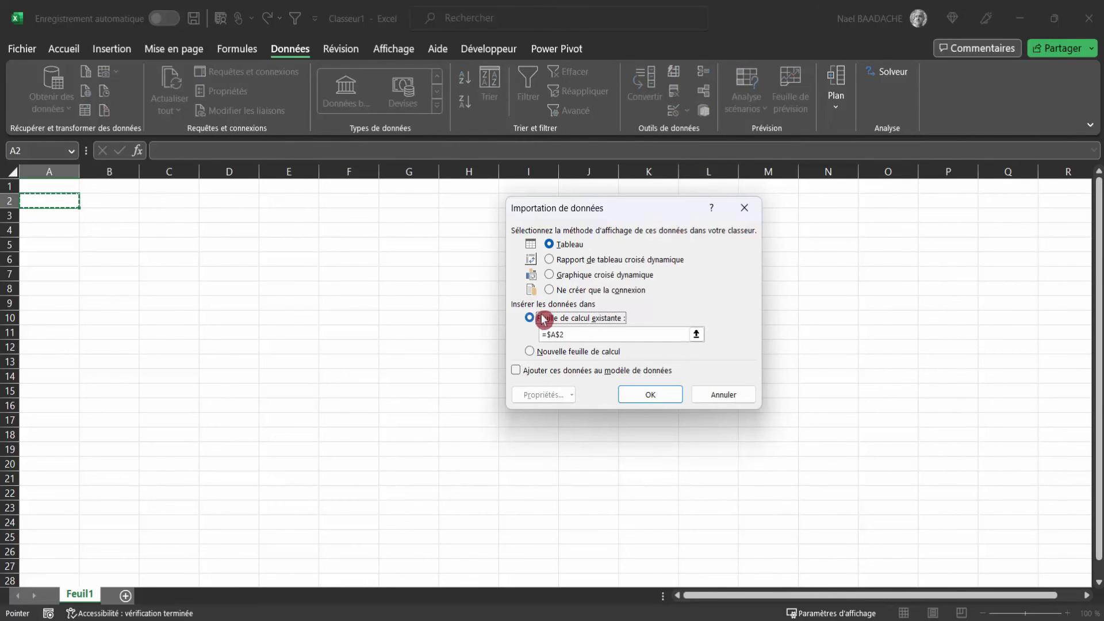
click(62, 187)
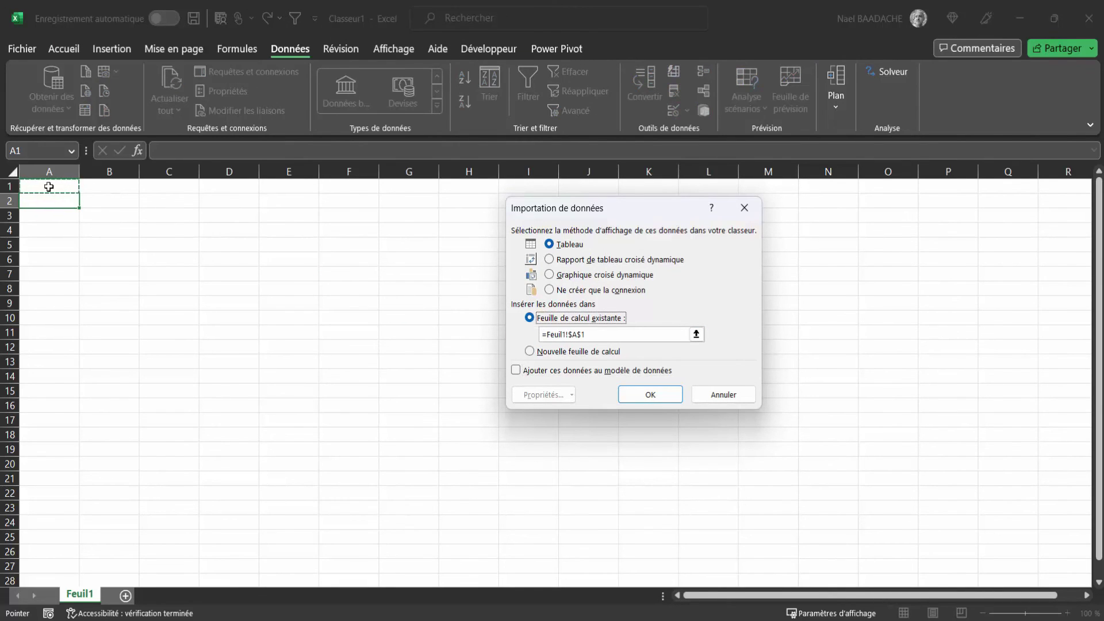
click(662, 393)
click(150, 248)
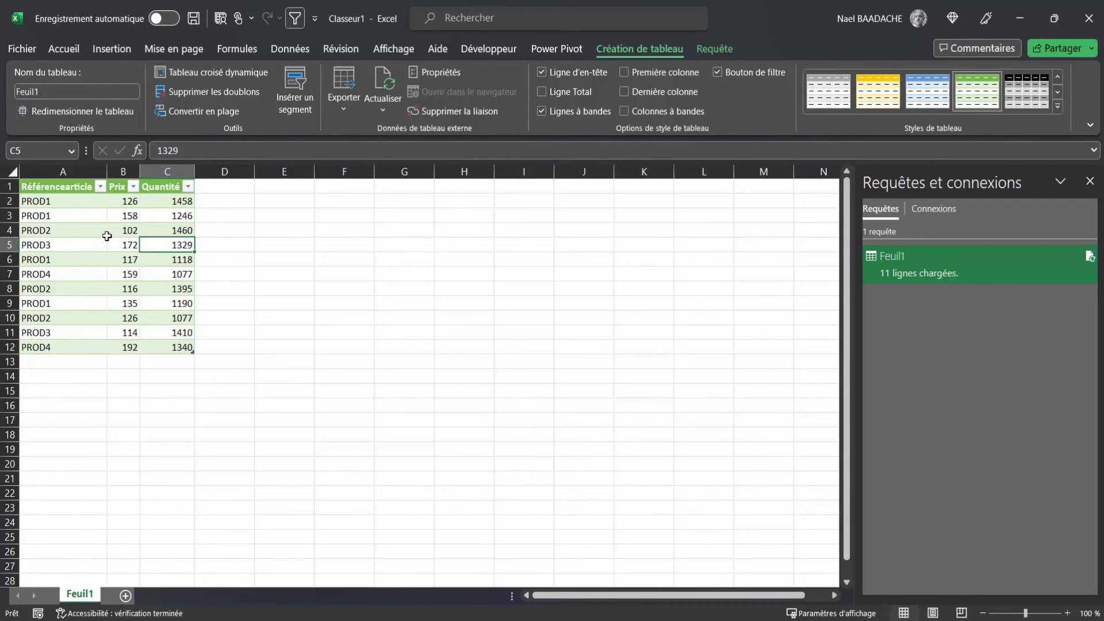
click(227, 189)
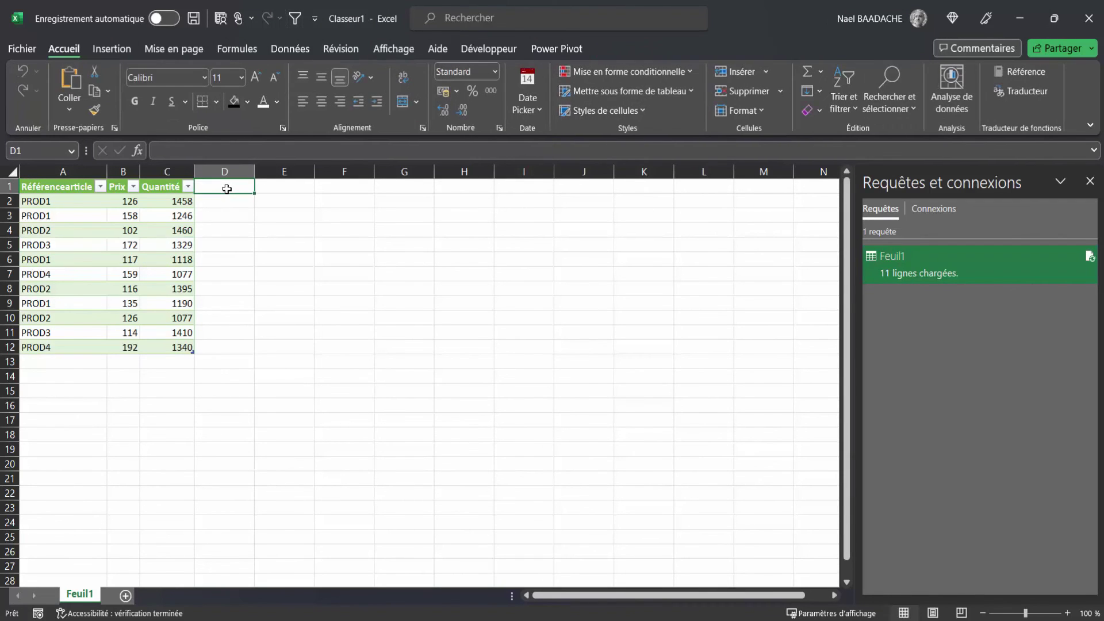
text(total)
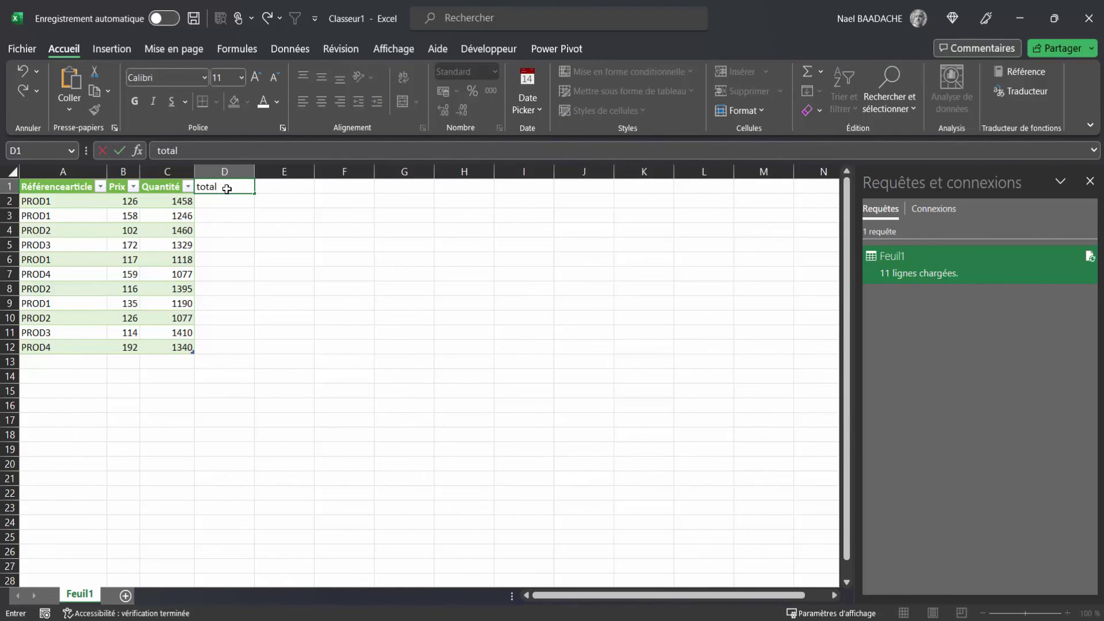
key(Return)
text(=)
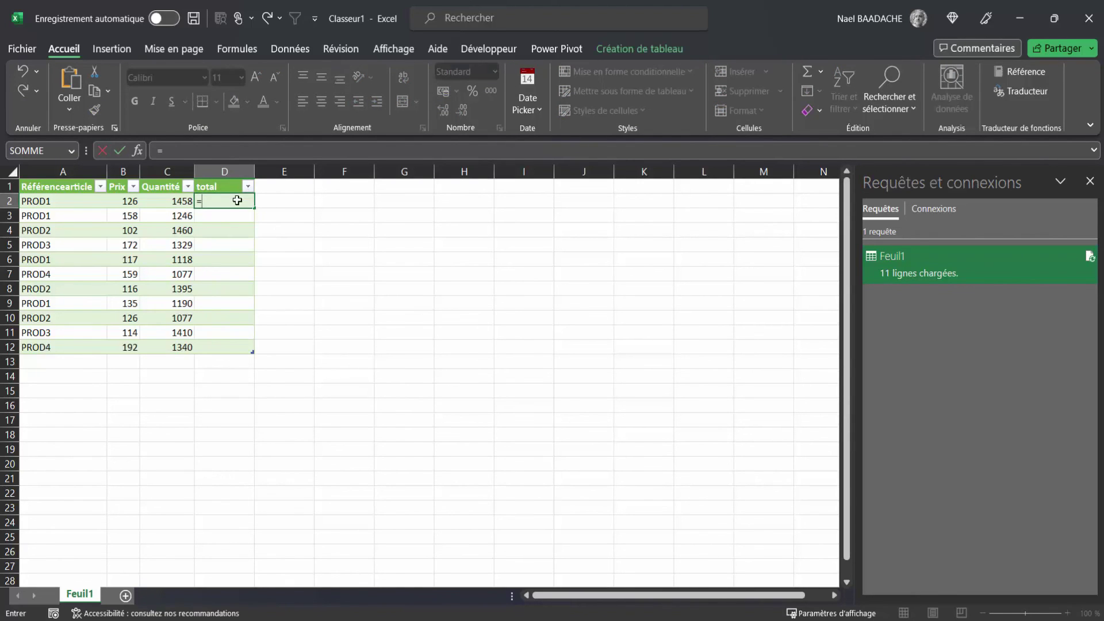
click(118, 177)
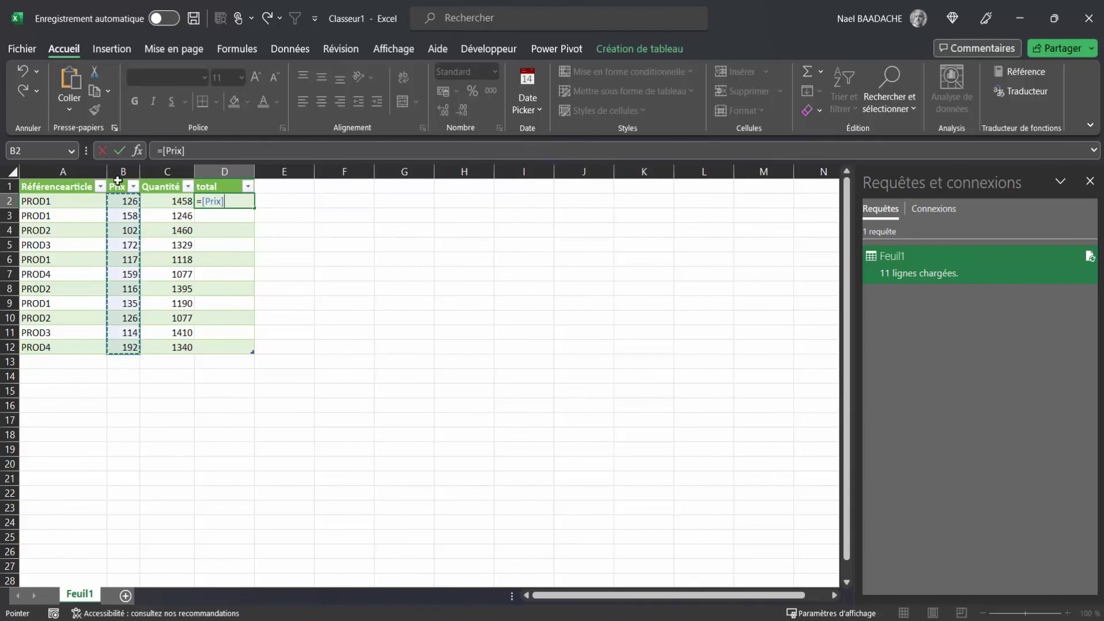
text(*)
click(161, 183)
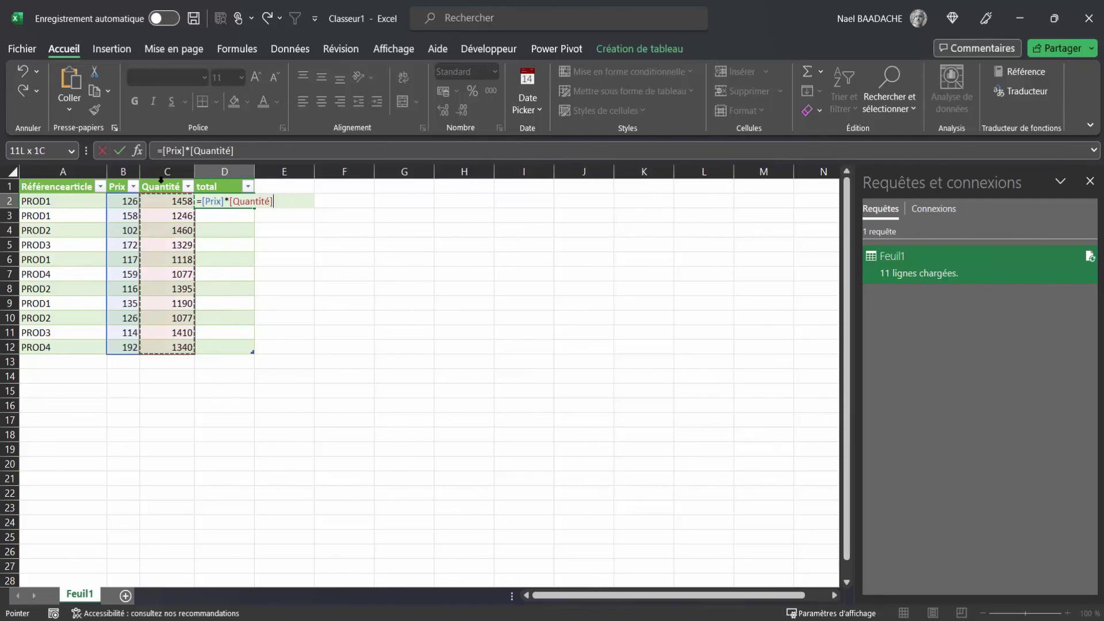
key(Return)
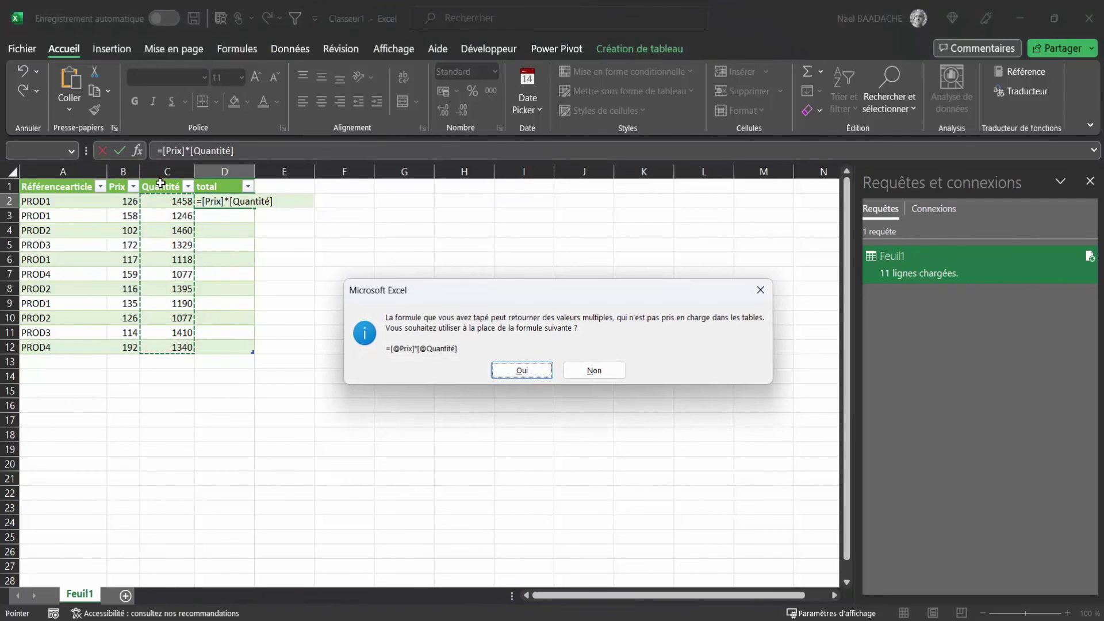
key(Return)
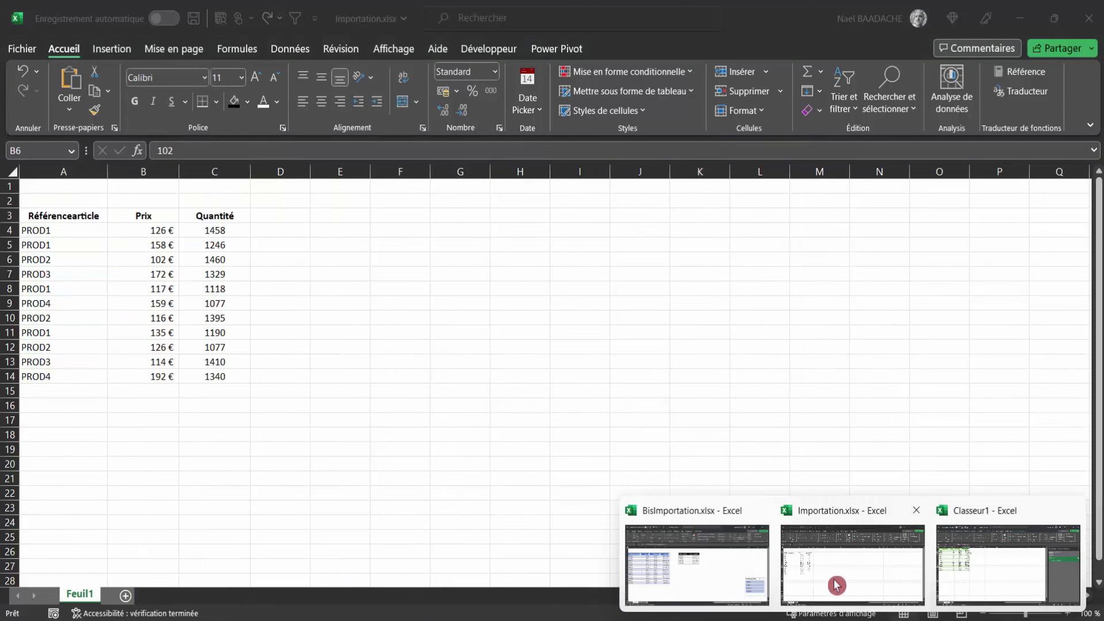
In Importation.xlsx, enter PROD1, 250 and 1000 in row 15 and save the workbook.
click(837, 585)
click(51, 389)
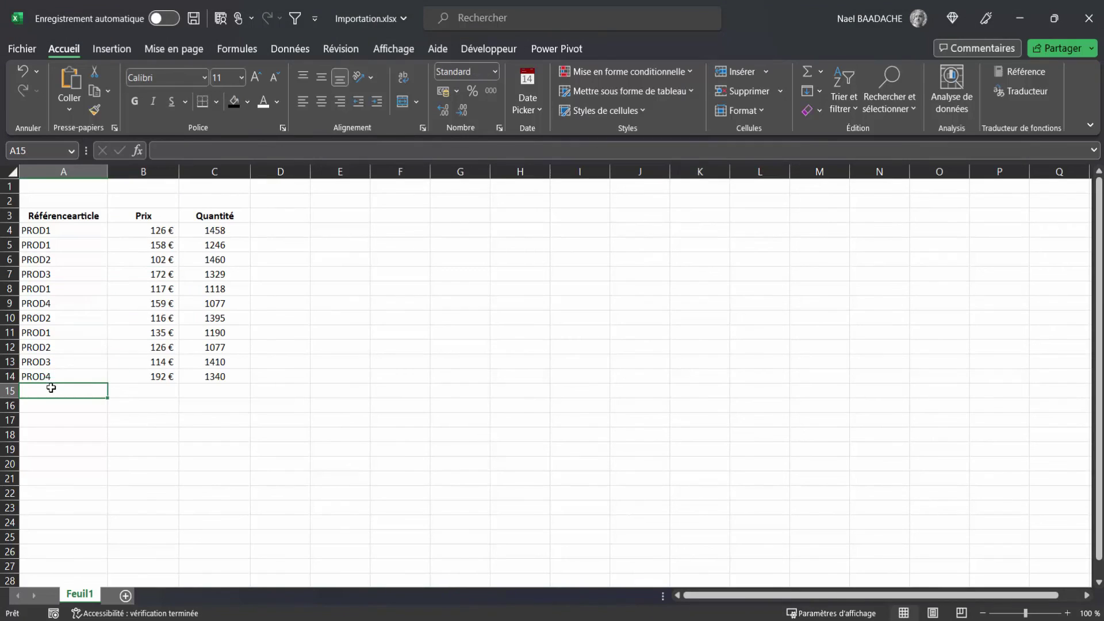
text(PROD1)
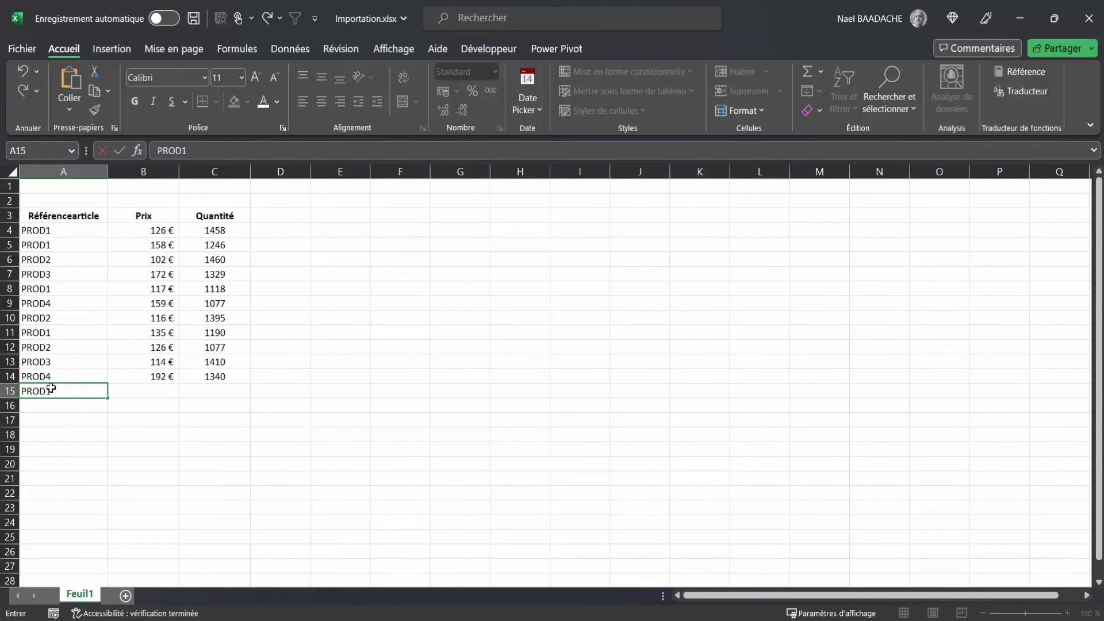
key(Tab)
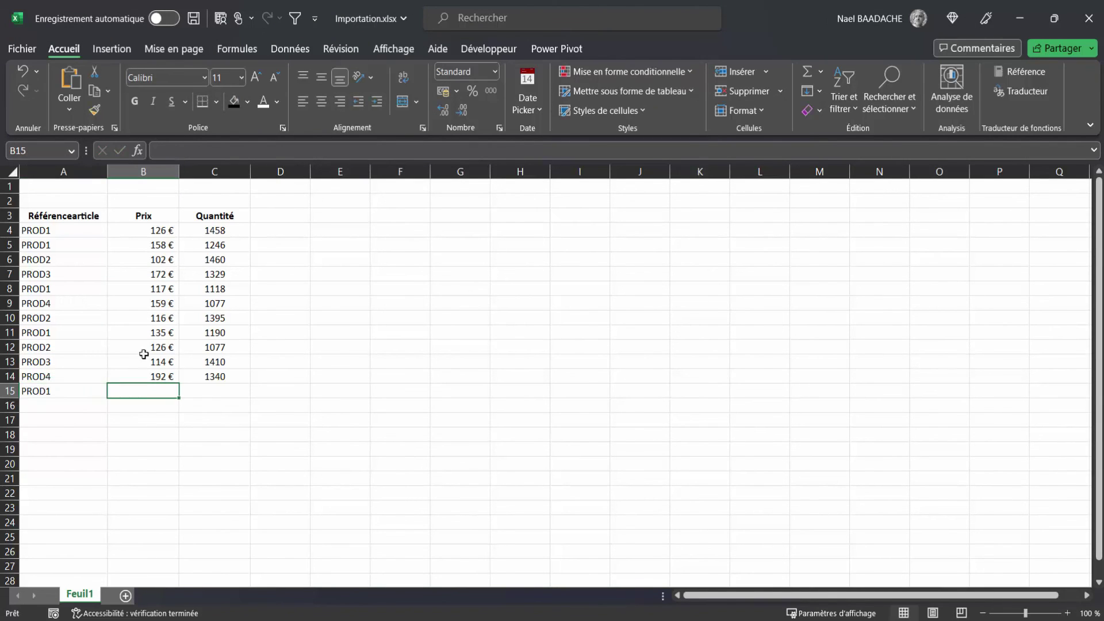
text(250)
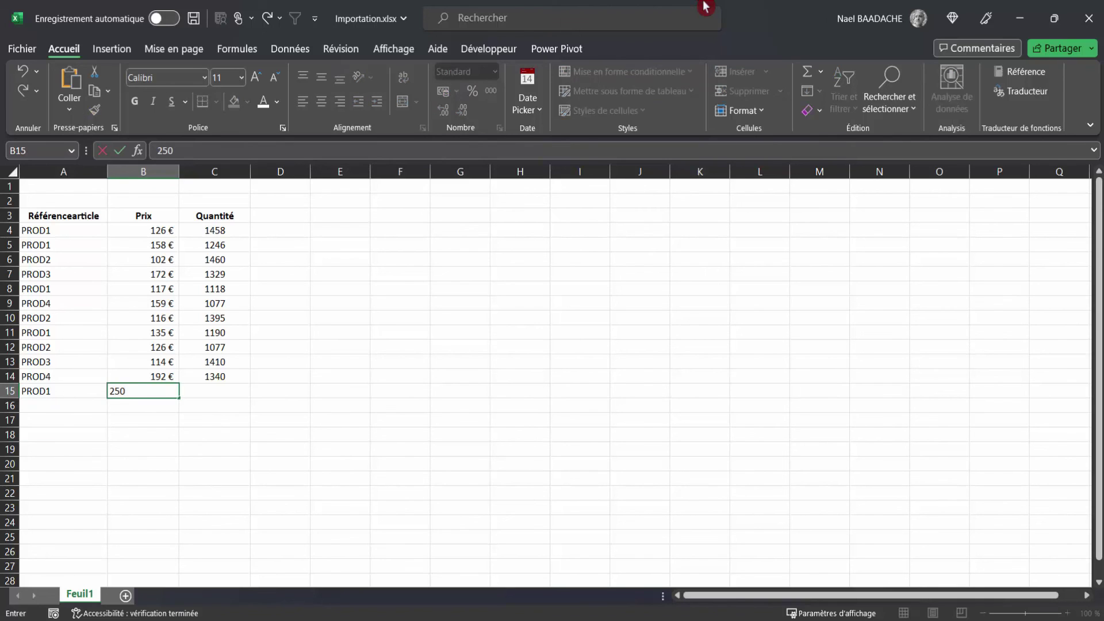
key(Tab)
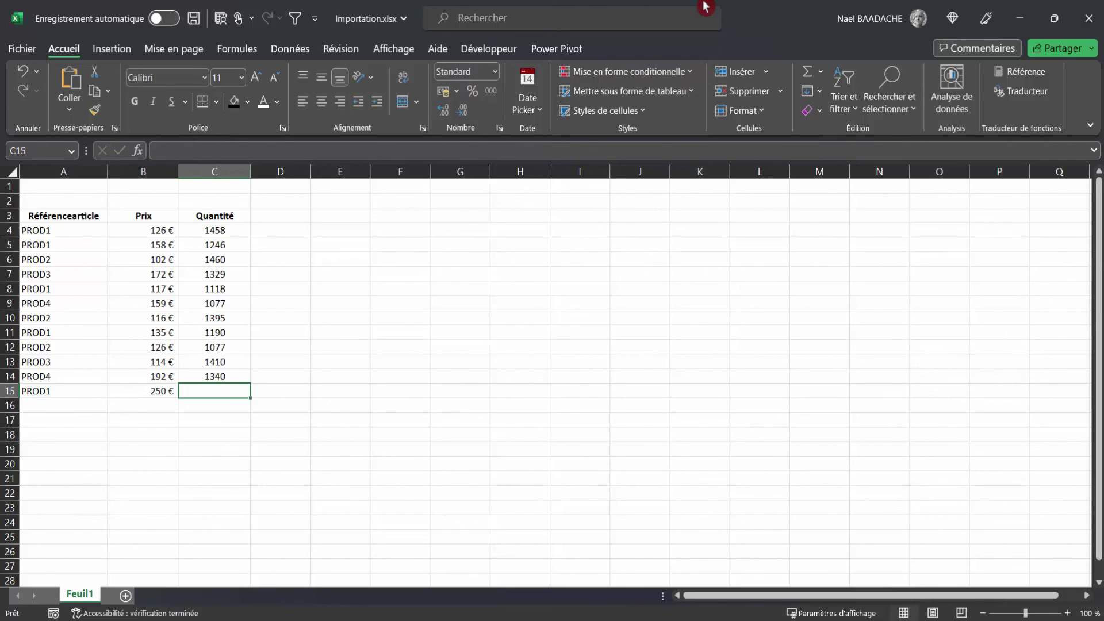
text(1000)
key(Return)
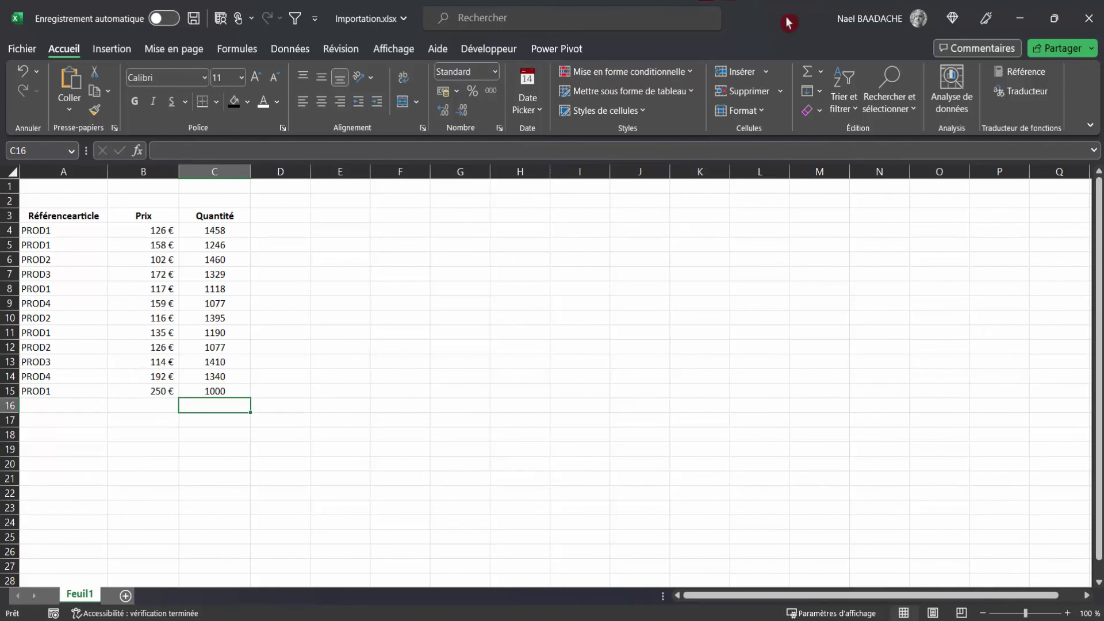
click(194, 18)
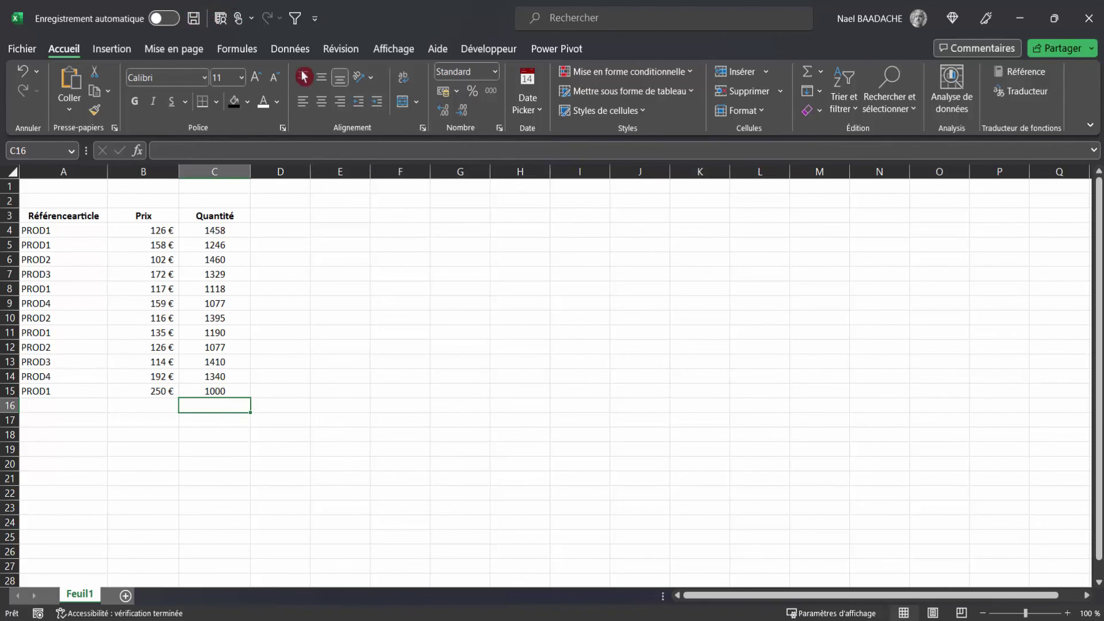
Close Importation.xlsx and refresh the Classeur1 table query with Actualiser.
click(1089, 19)
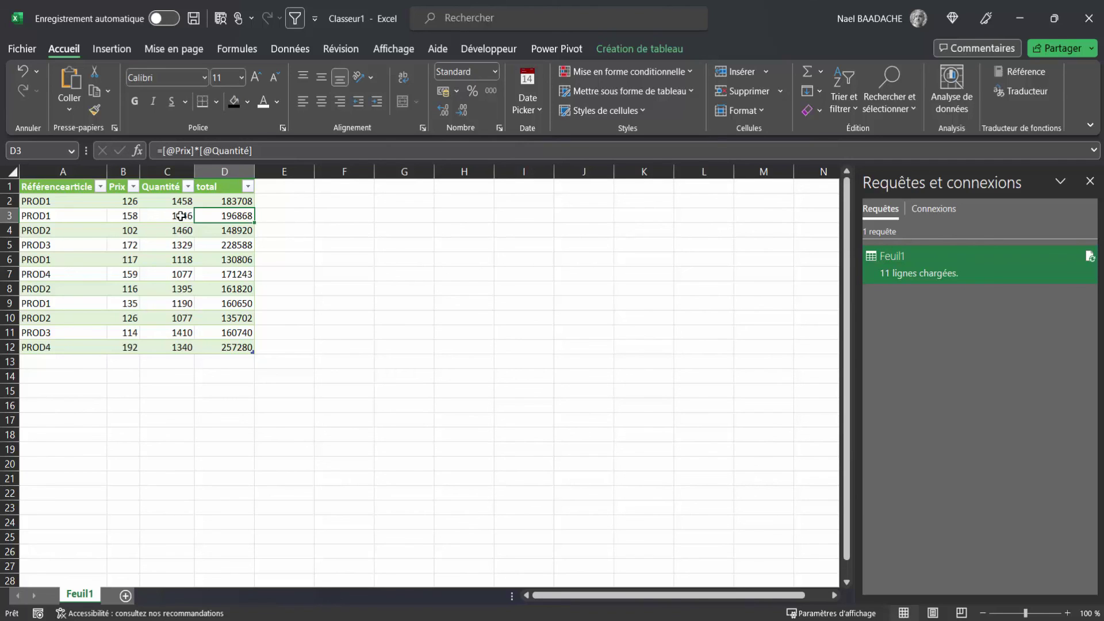
click(298, 51)
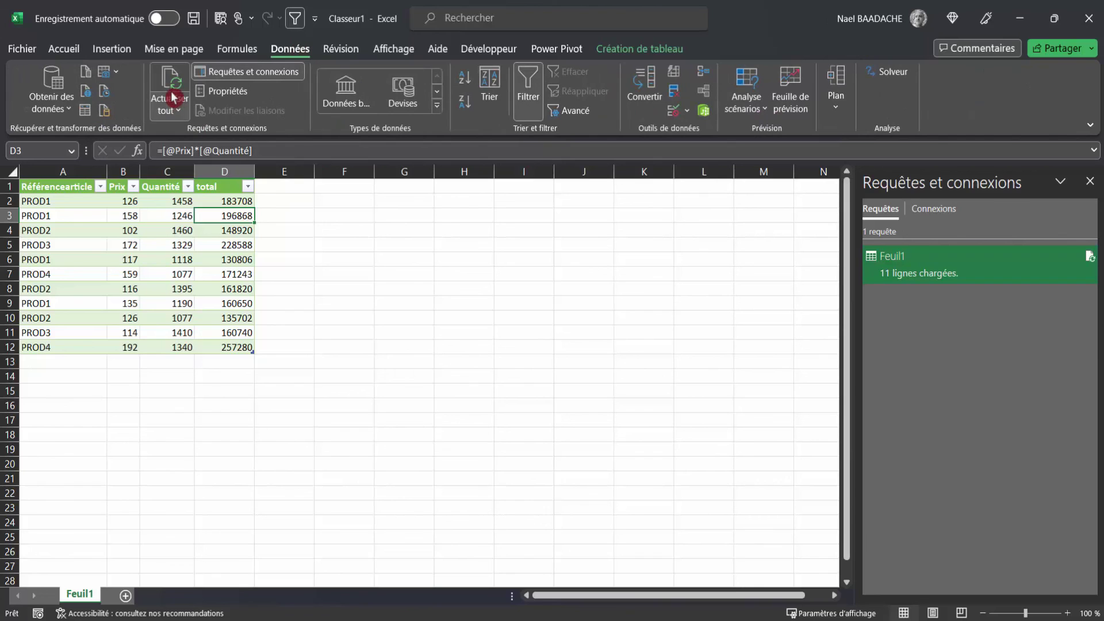
click(122, 224)
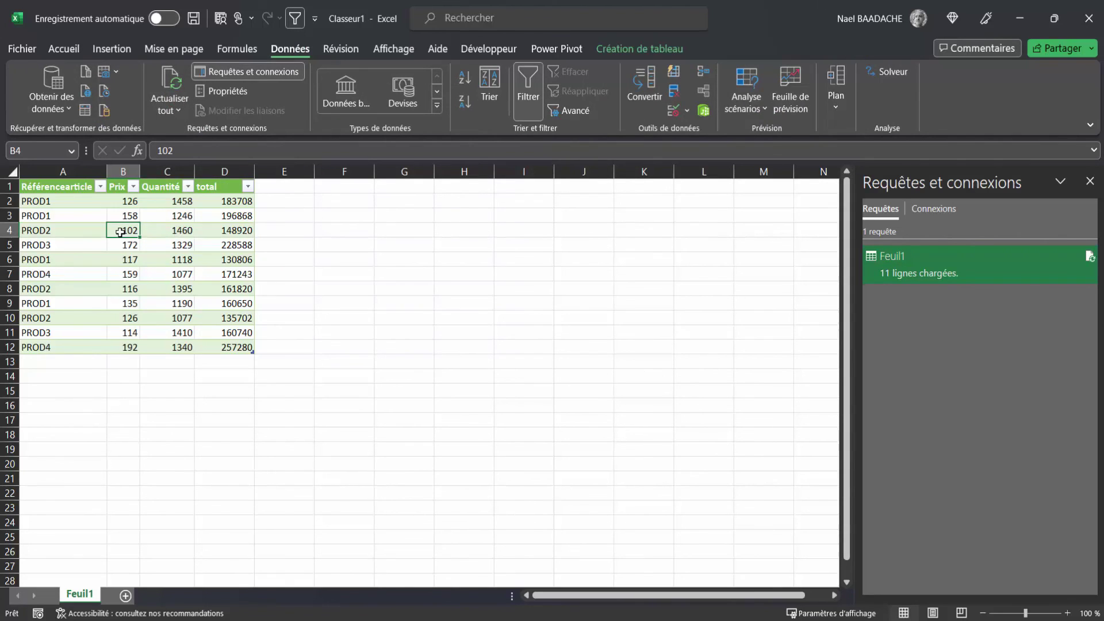
right_click(120, 232)
click(164, 269)
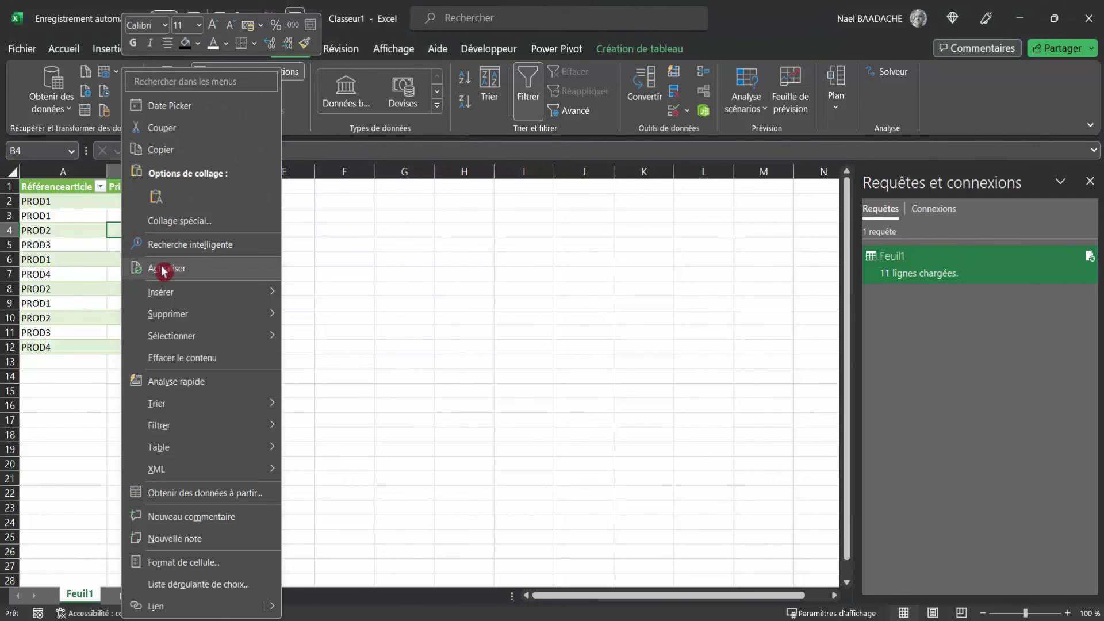
Inspect the new row 13: PROD1, 250, 1000, total 250000.
click(58, 361)
click(181, 363)
click(137, 363)
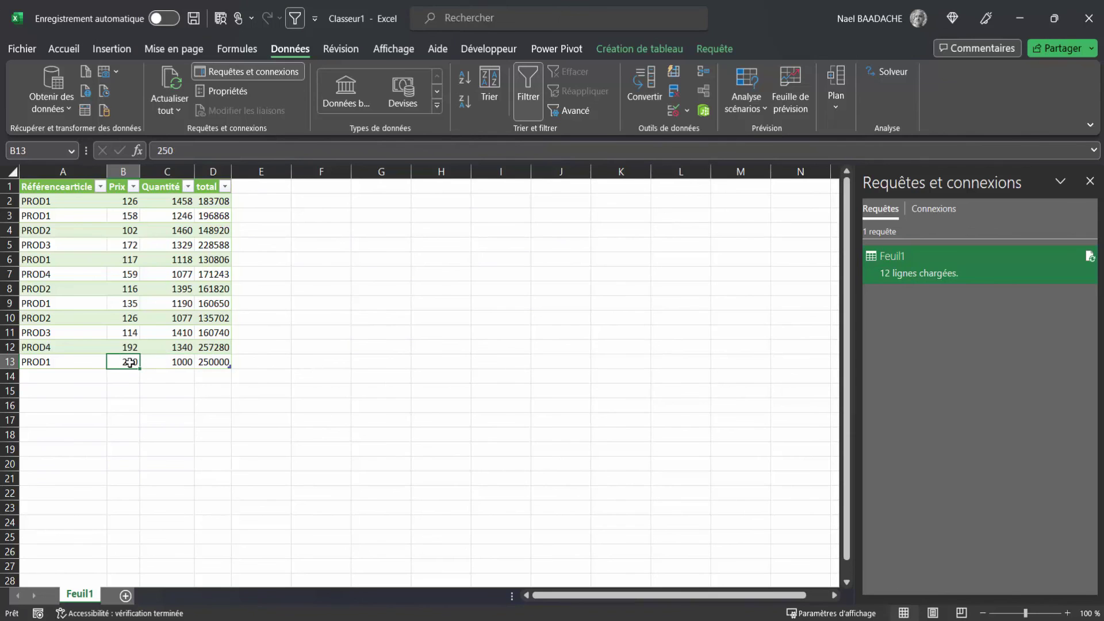
click(182, 364)
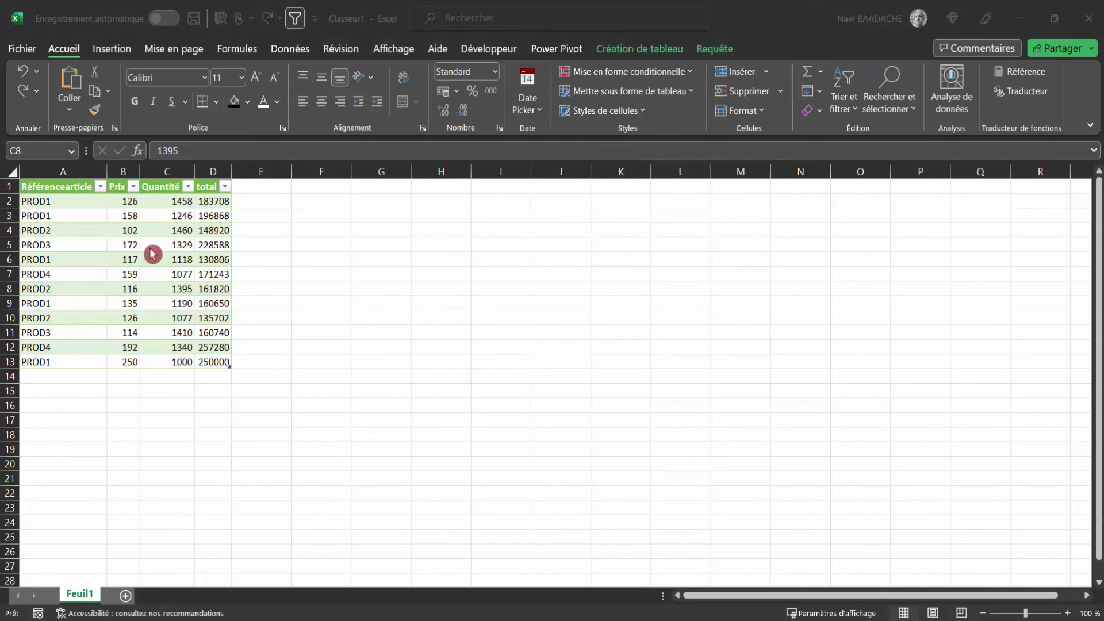